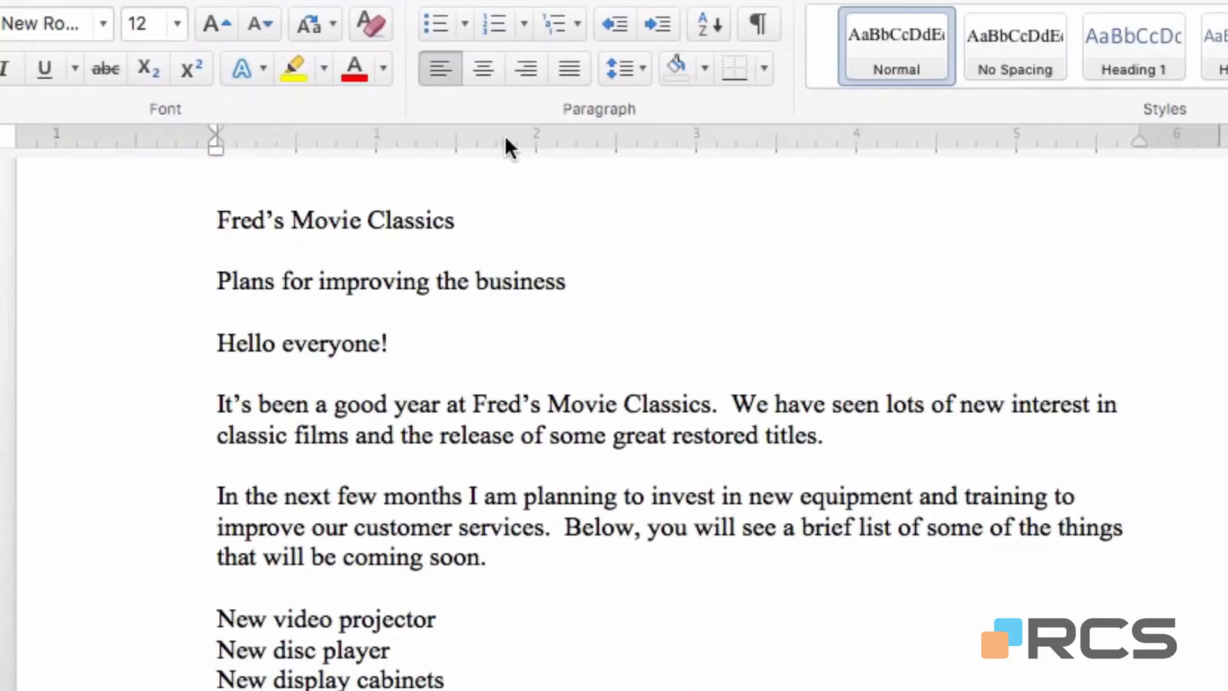
# Centre the title line "Fred's Movie Classics", trying right alignment on it along the way.
pyautogui.click(485, 67)
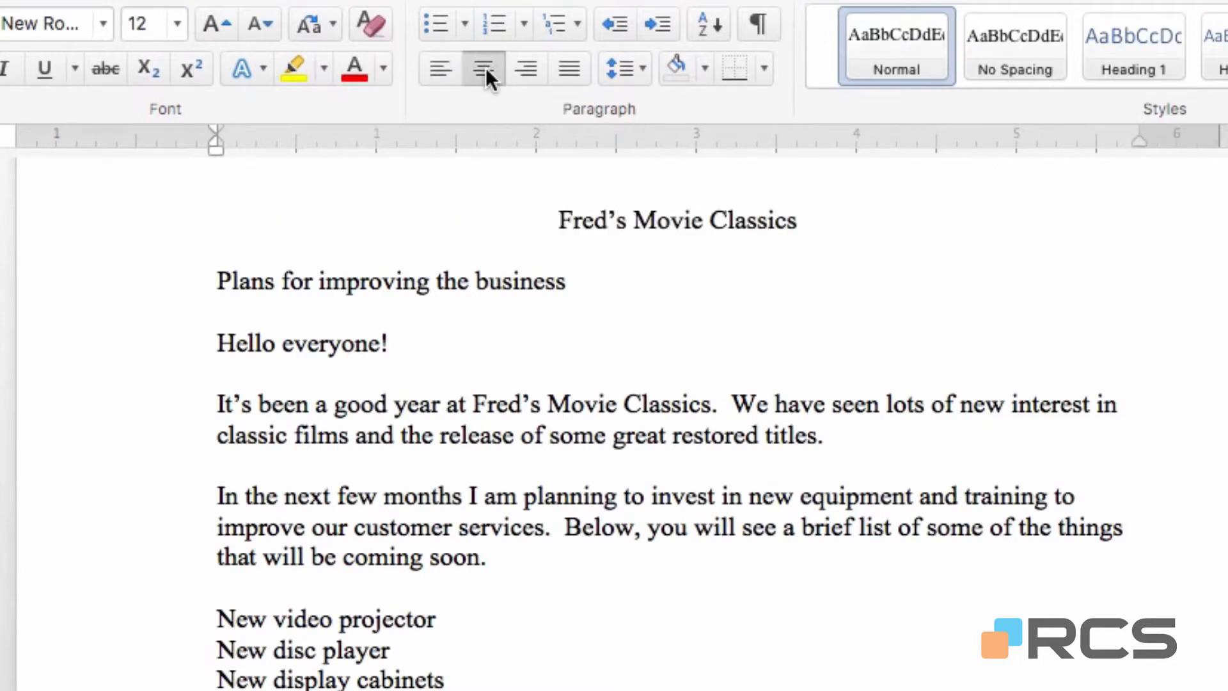
pyautogui.click(523, 67)
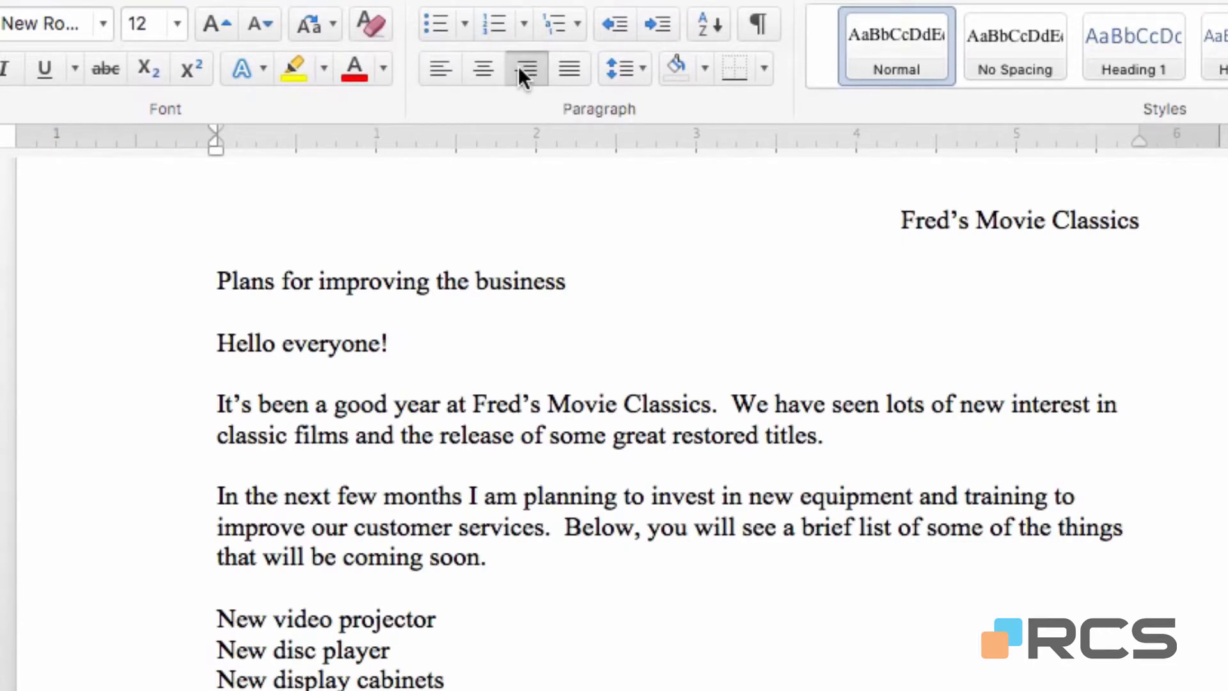
pyautogui.click(479, 67)
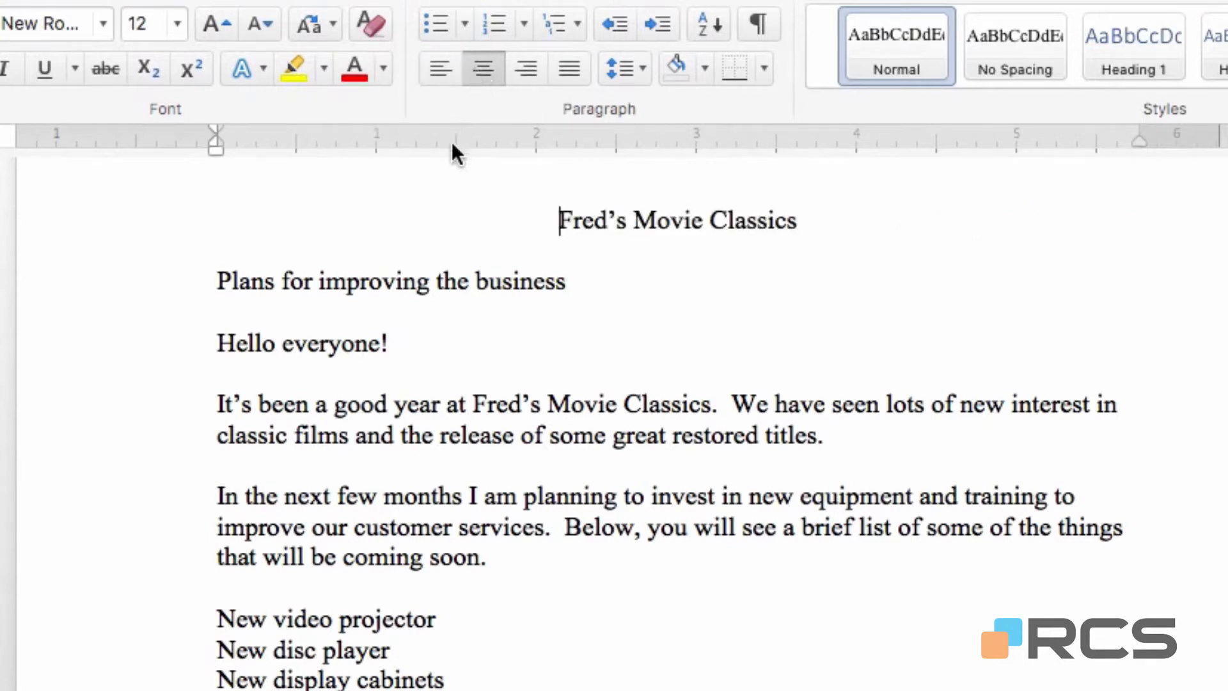
# Centre the subtitle "Plans for improving the business", also trying left and right alignment on it.
pyautogui.click(350, 282)
pyautogui.click(489, 74)
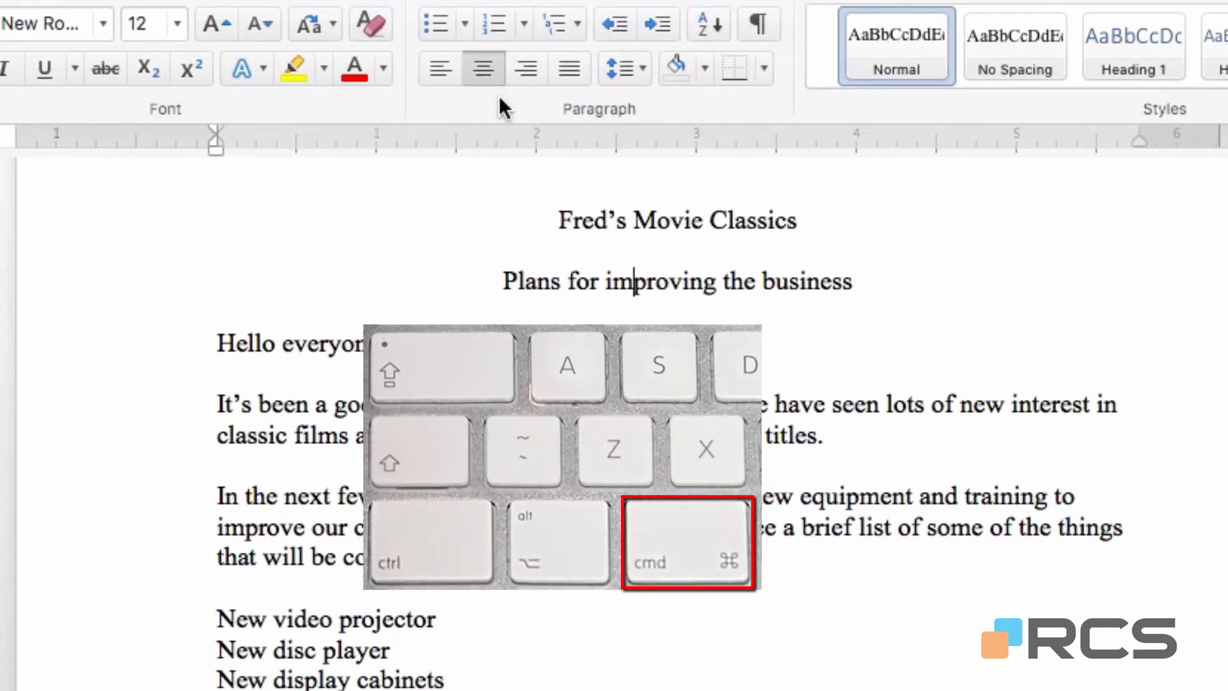
pyautogui.press('super+l')
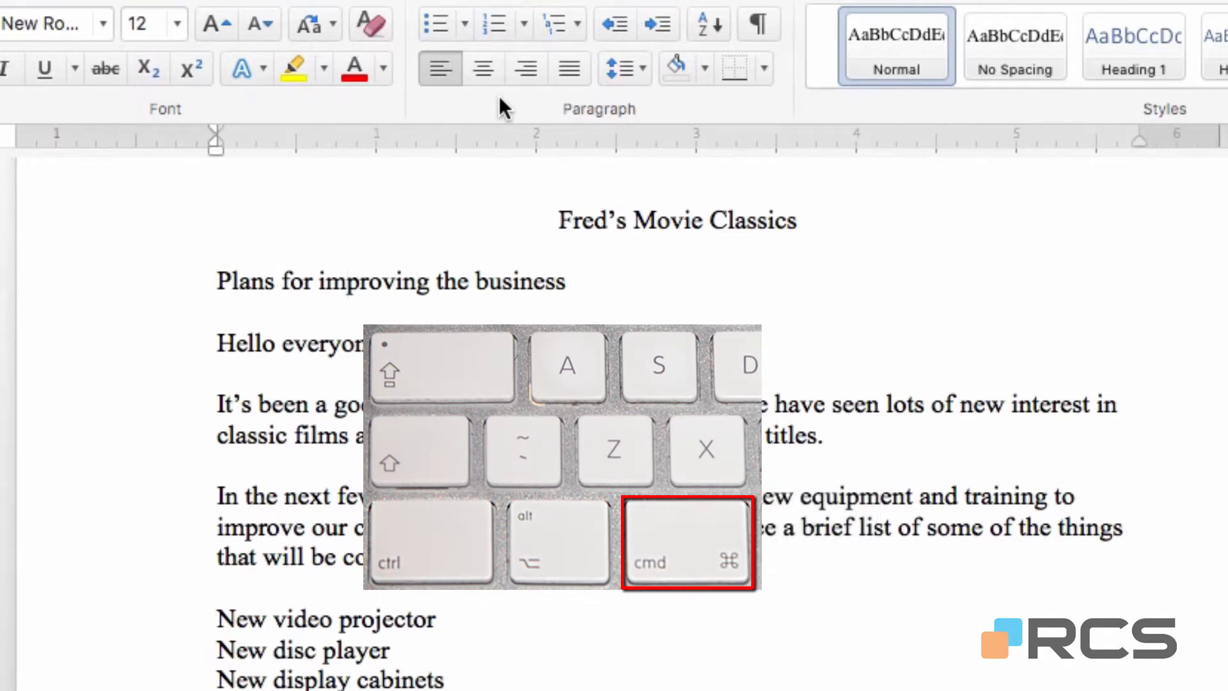
pyautogui.press('super+e')
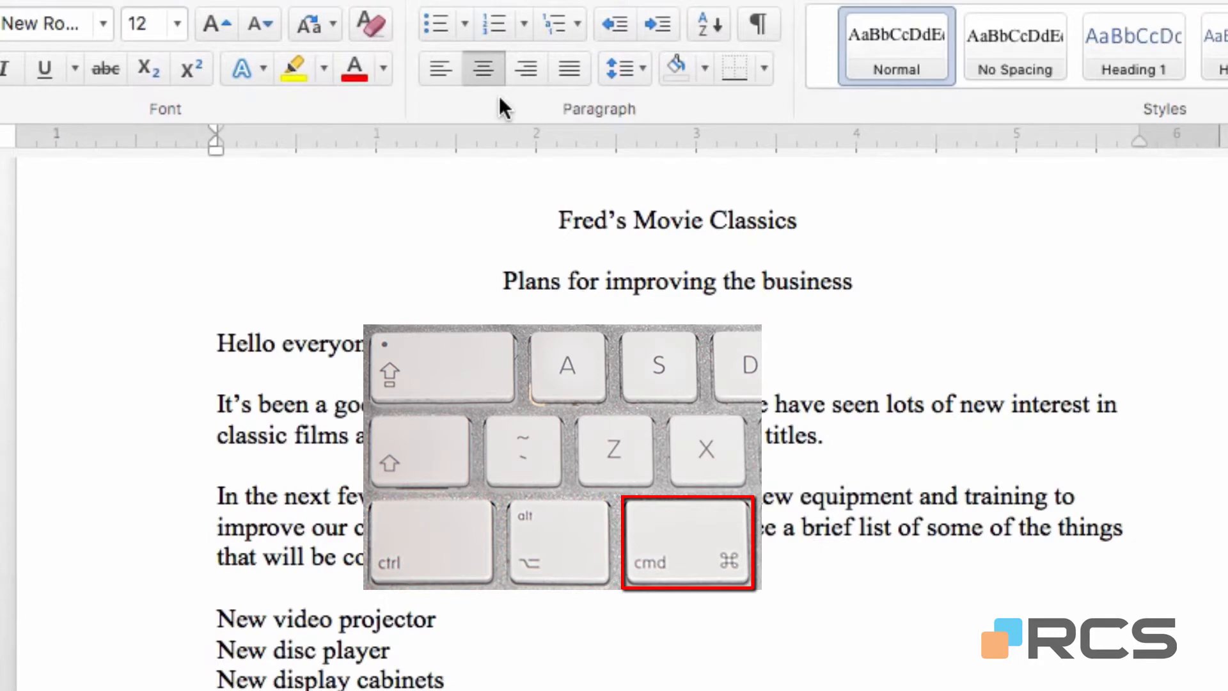
pyautogui.press('super+r')
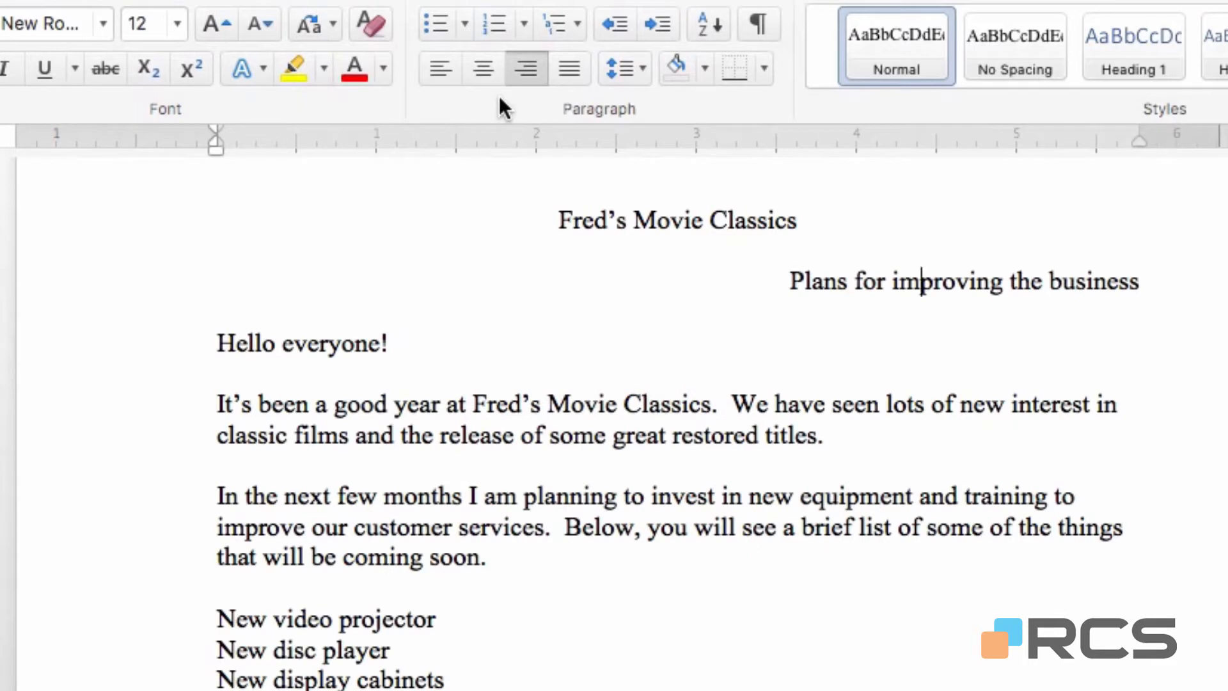
pyautogui.press('super+e')
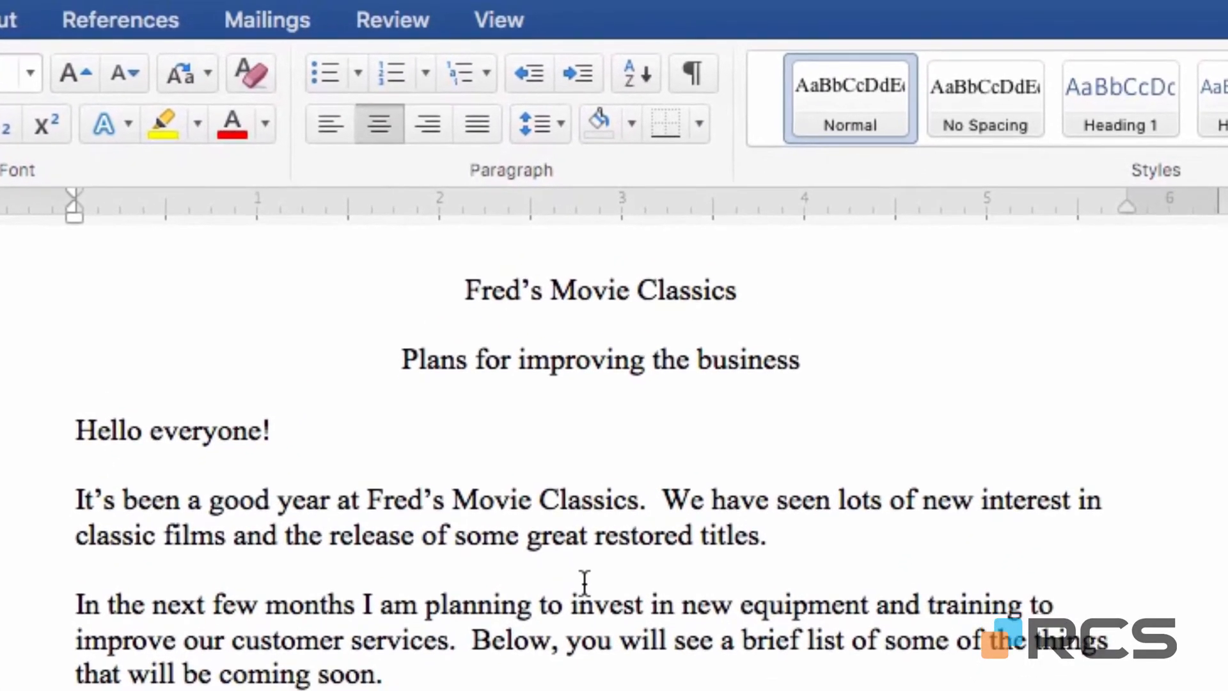
# Try justified alignment on the paragraph beginning "In the next few months", toggling it off and on.
pyautogui.scroll(-4, 584, 582)
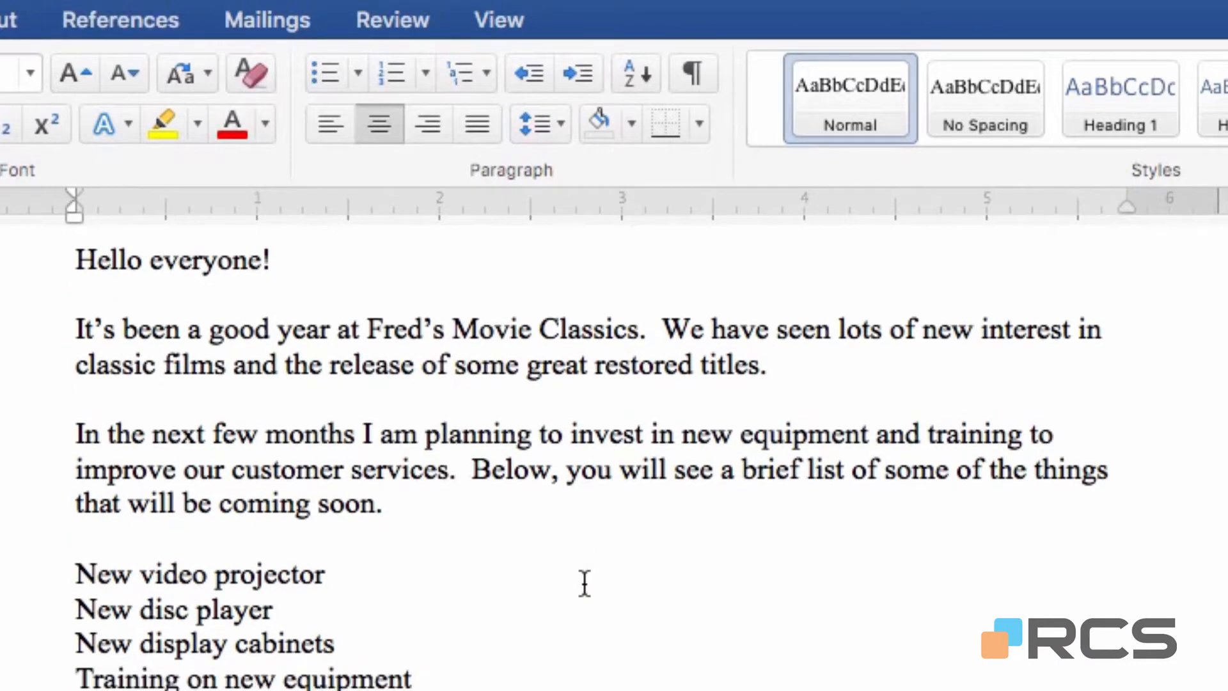
pyautogui.scroll(-4, 584, 582)
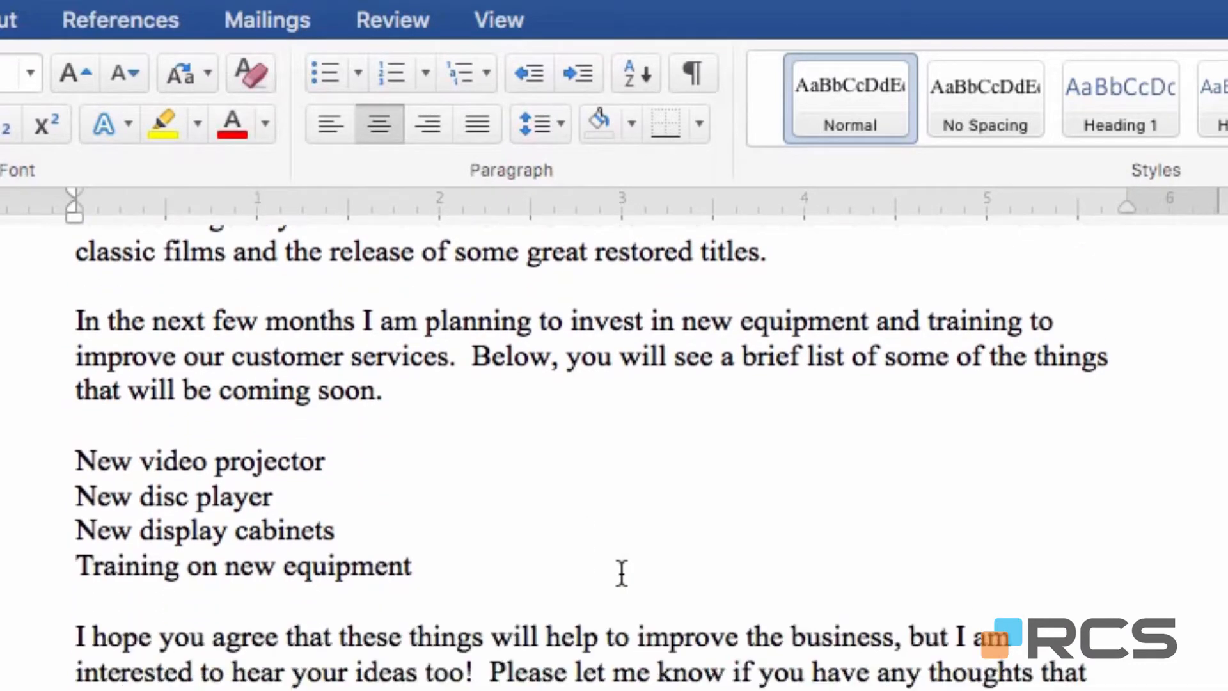
pyautogui.click(596, 318)
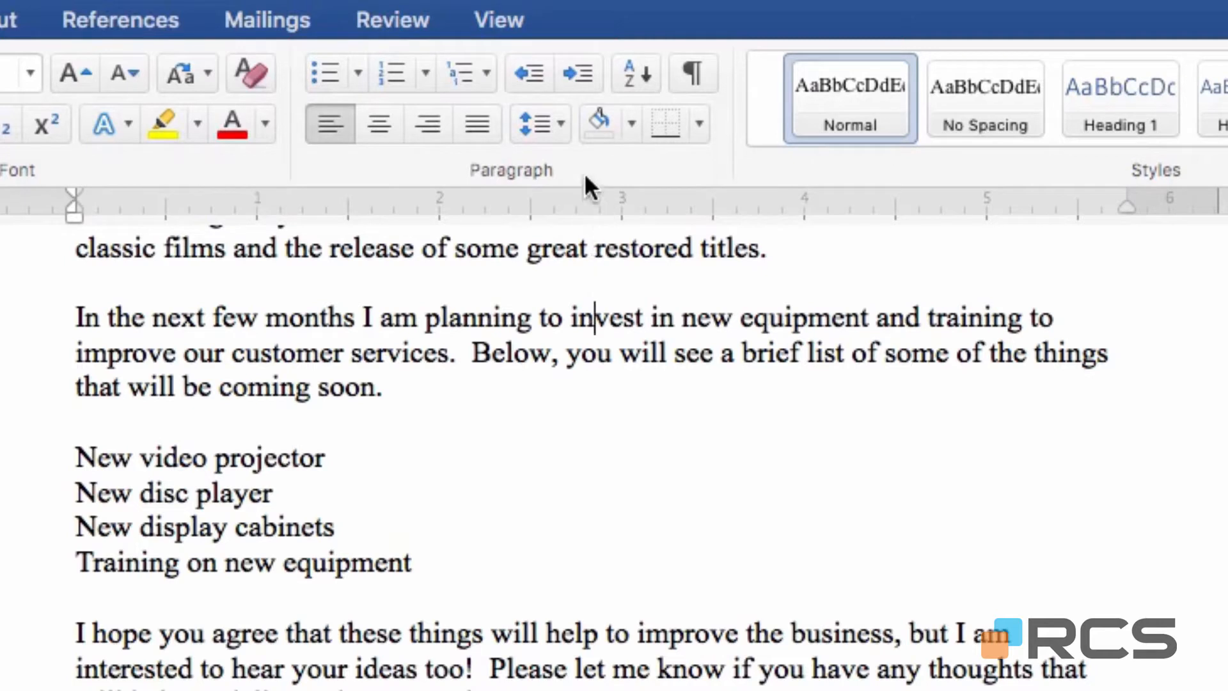
pyautogui.click(486, 122)
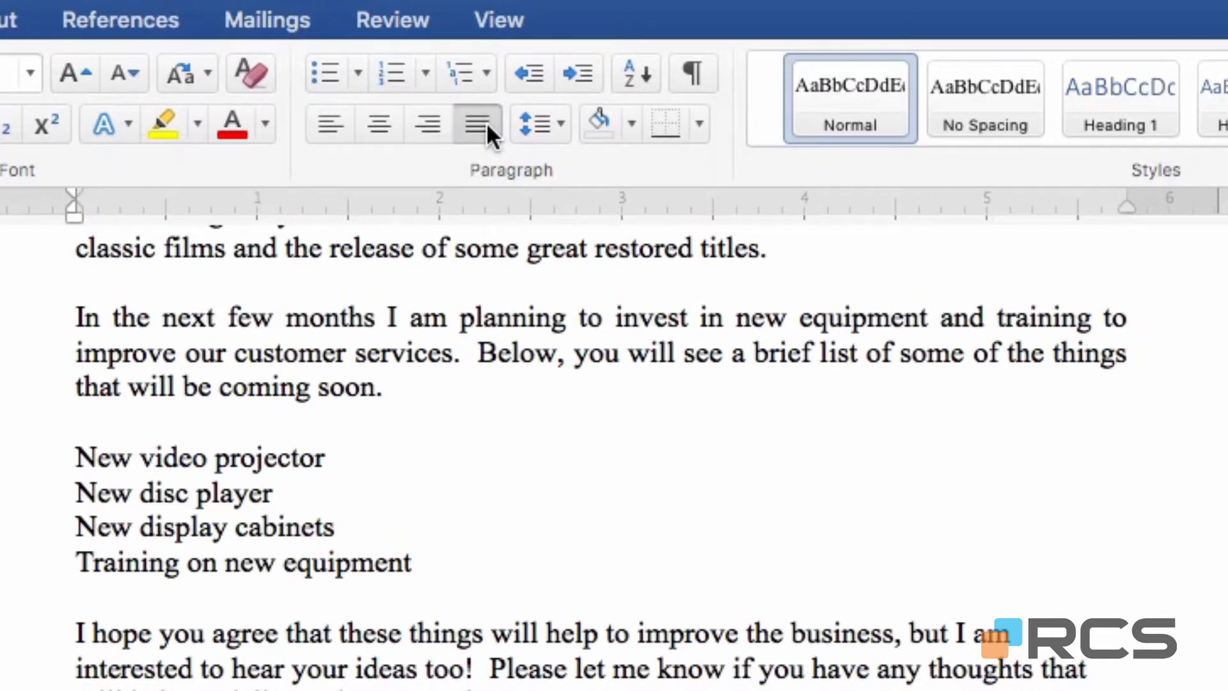
pyautogui.click(487, 122)
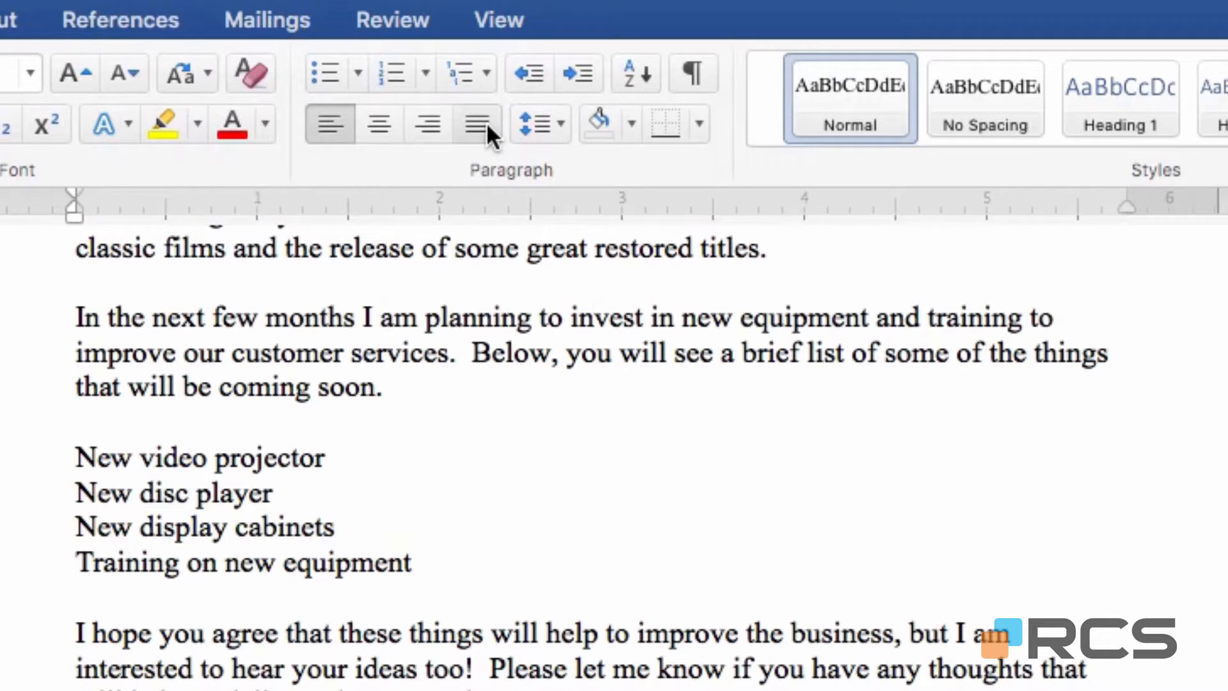
pyautogui.click(486, 121)
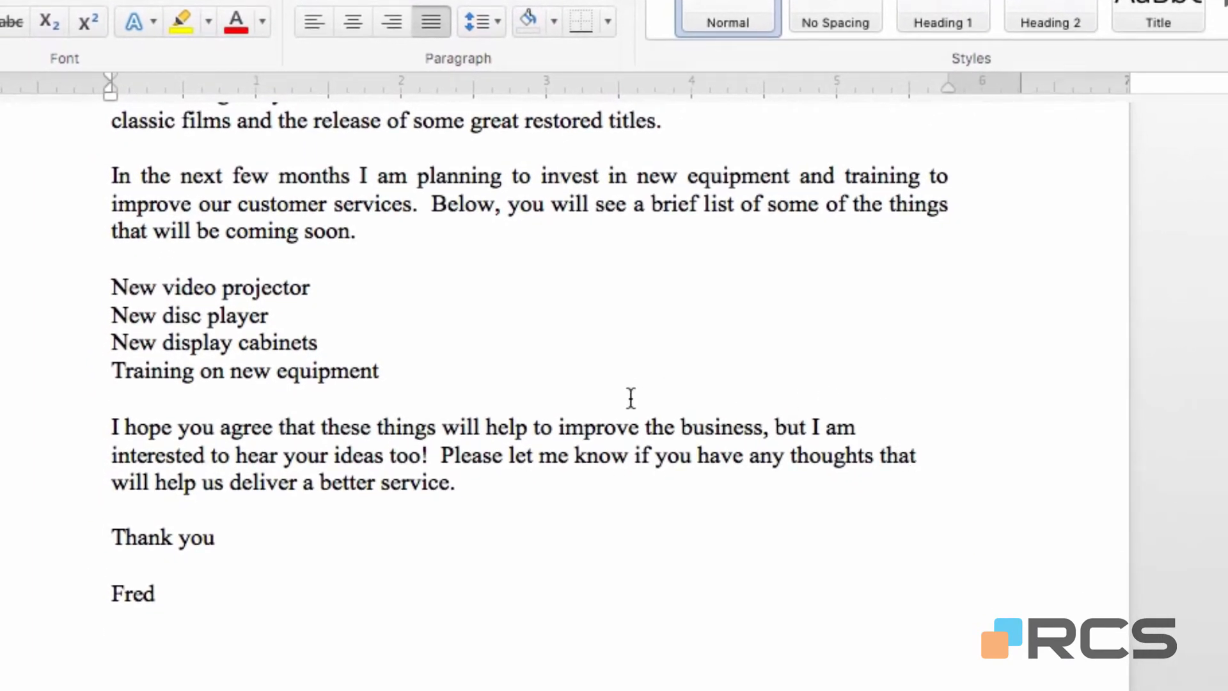
# Try justified alignment on the paragraph beginning "I hope you agree", and undo the justification of both paragraphs.
pyautogui.click(717, 427)
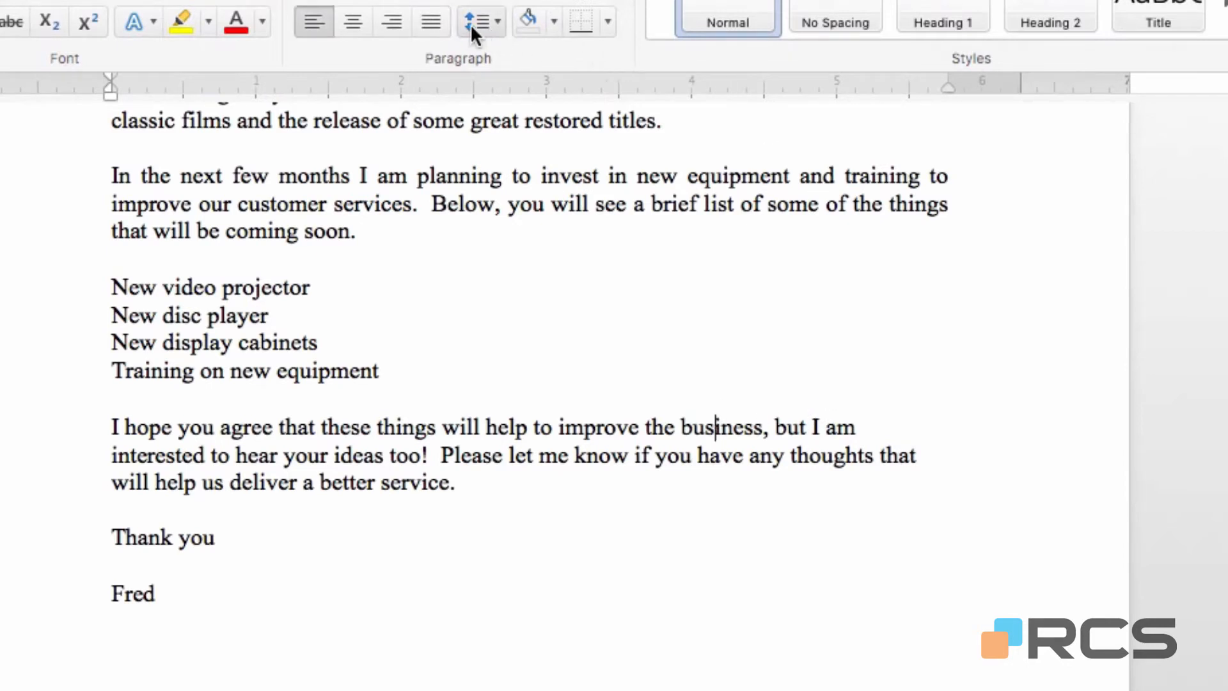
pyautogui.click(436, 21)
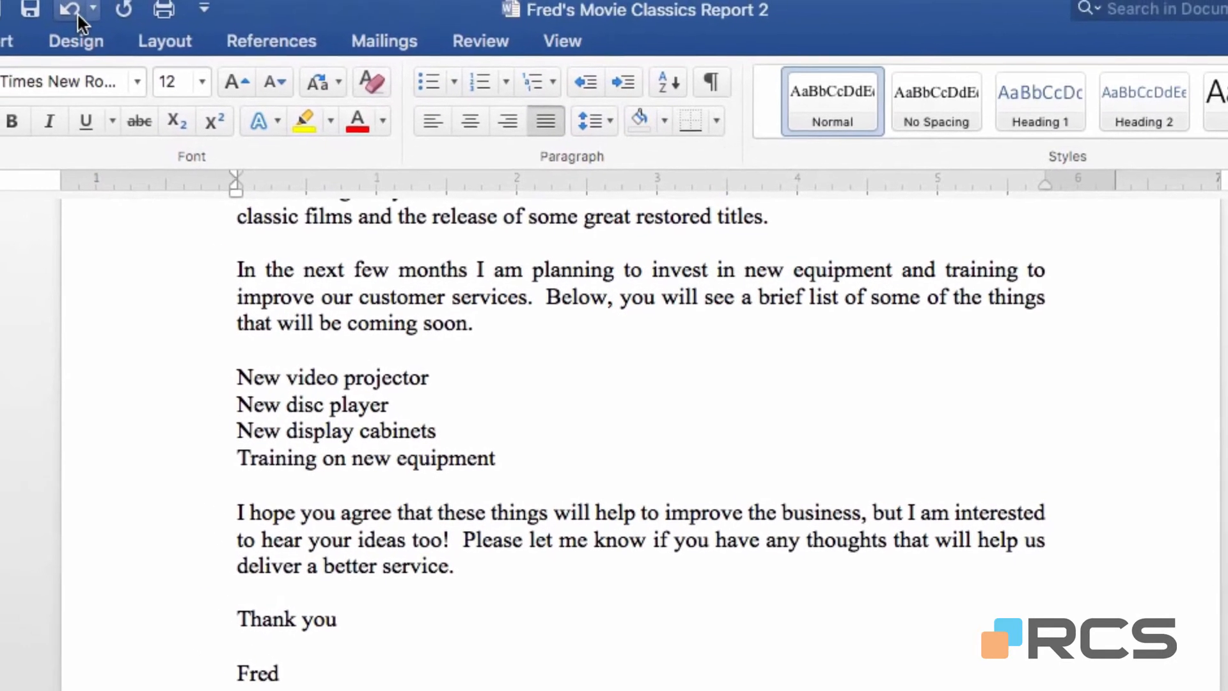
pyautogui.click(59, 0)
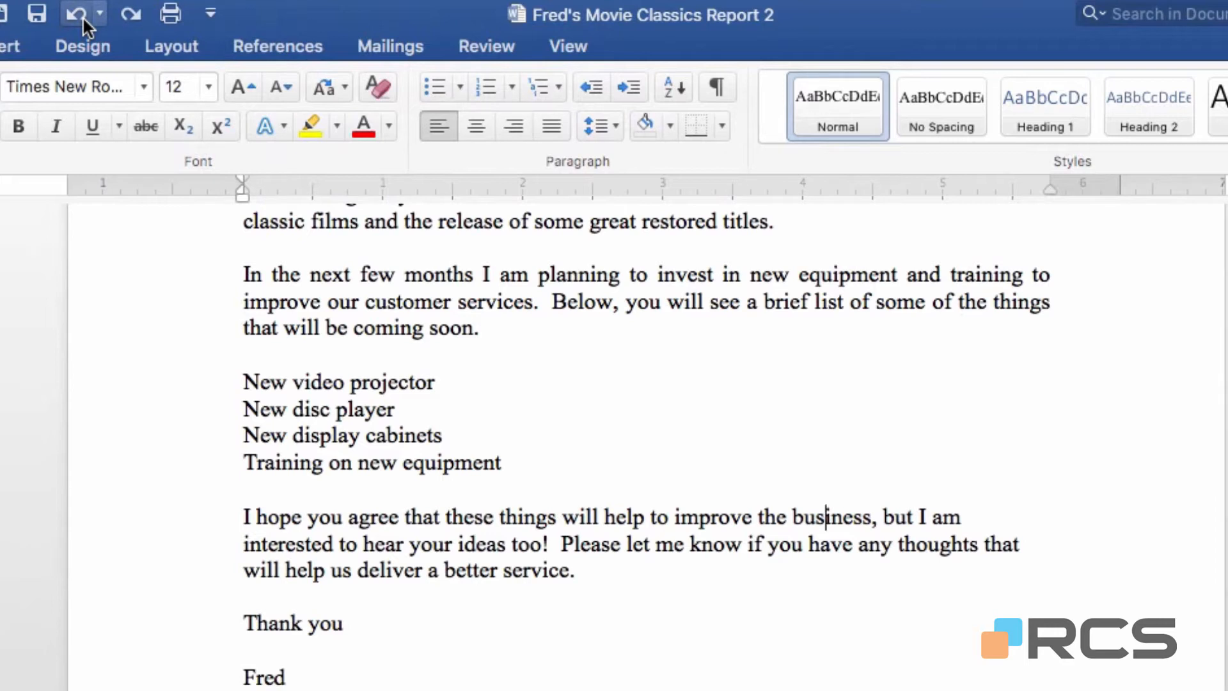
pyautogui.click(83, 16)
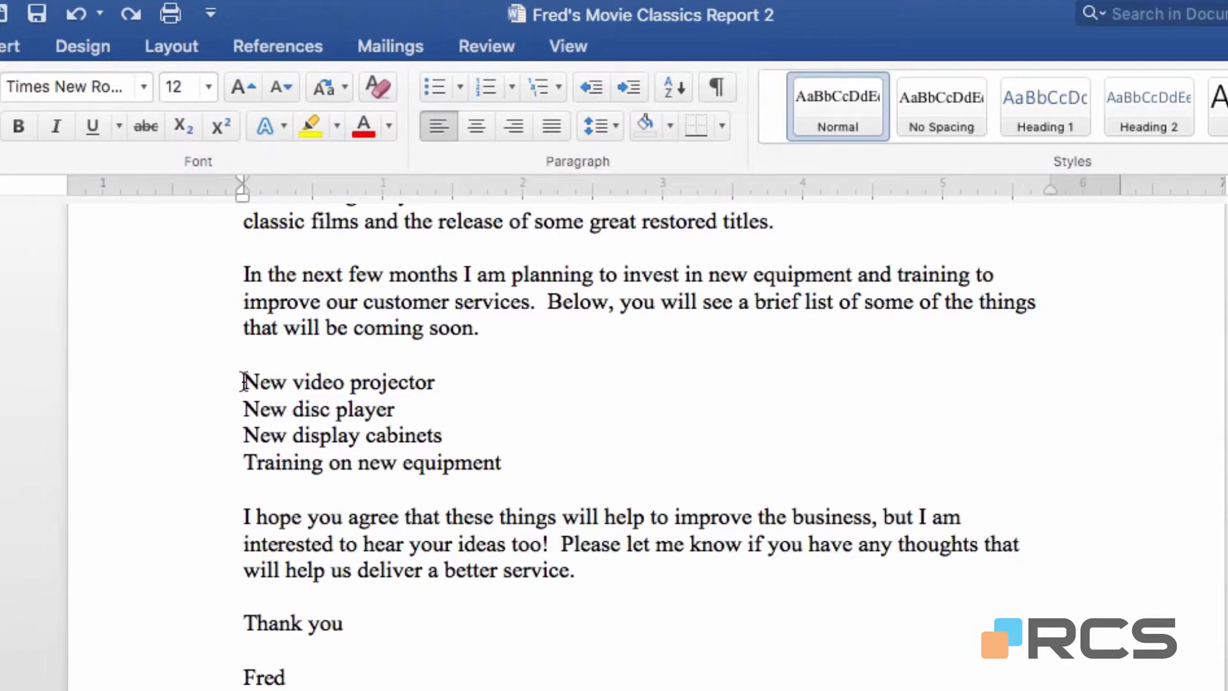
# Centre the four list lines from "New video projector" to "Training on new equipment".
pyautogui.click(217, 390)
pyautogui.moveTo(214, 397); pyautogui.dragTo(211, 463)
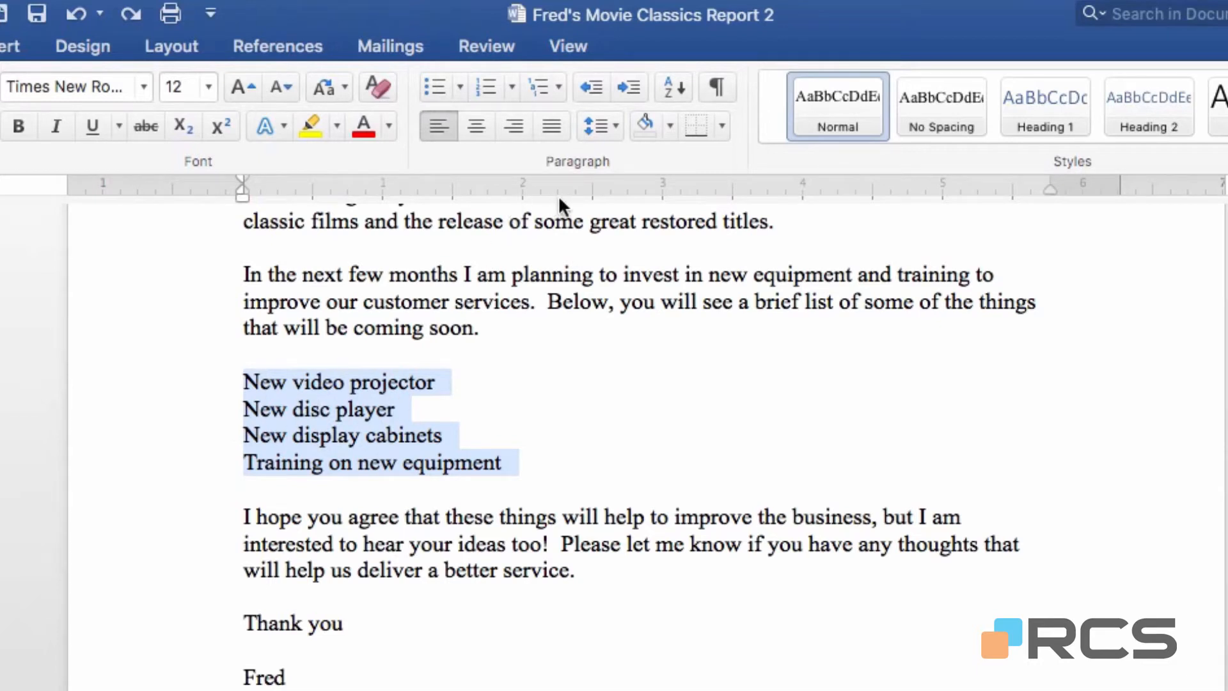
pyautogui.click(477, 125)
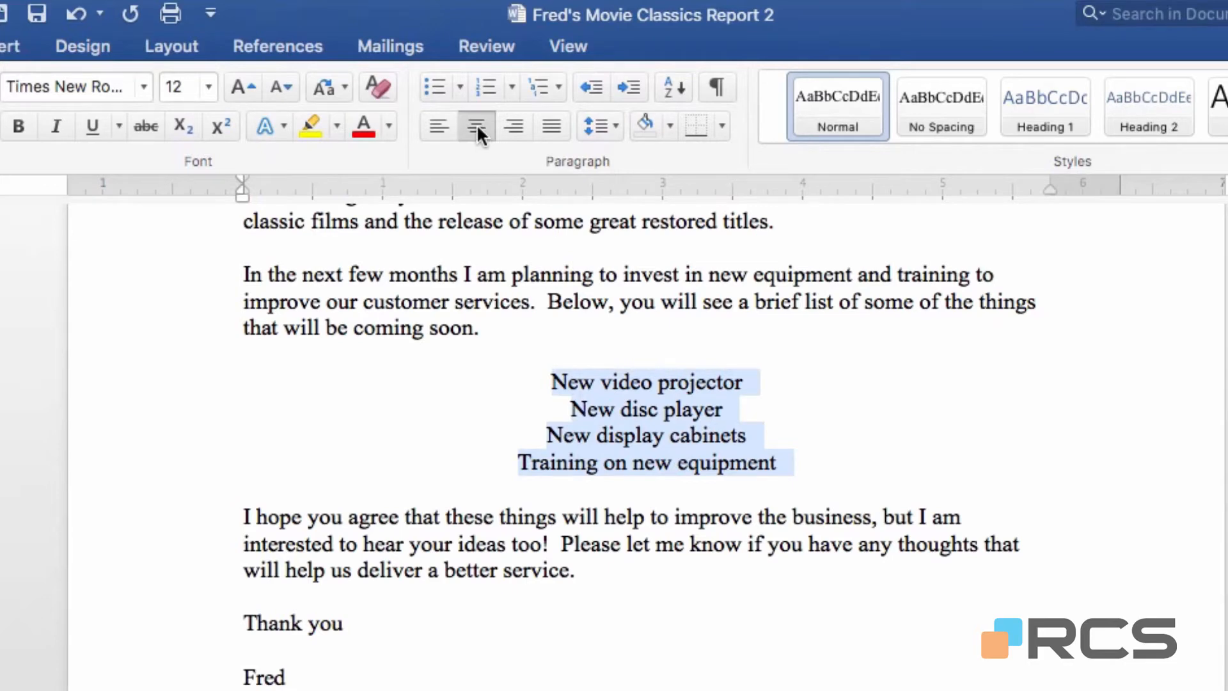
pyautogui.click(749, 302)
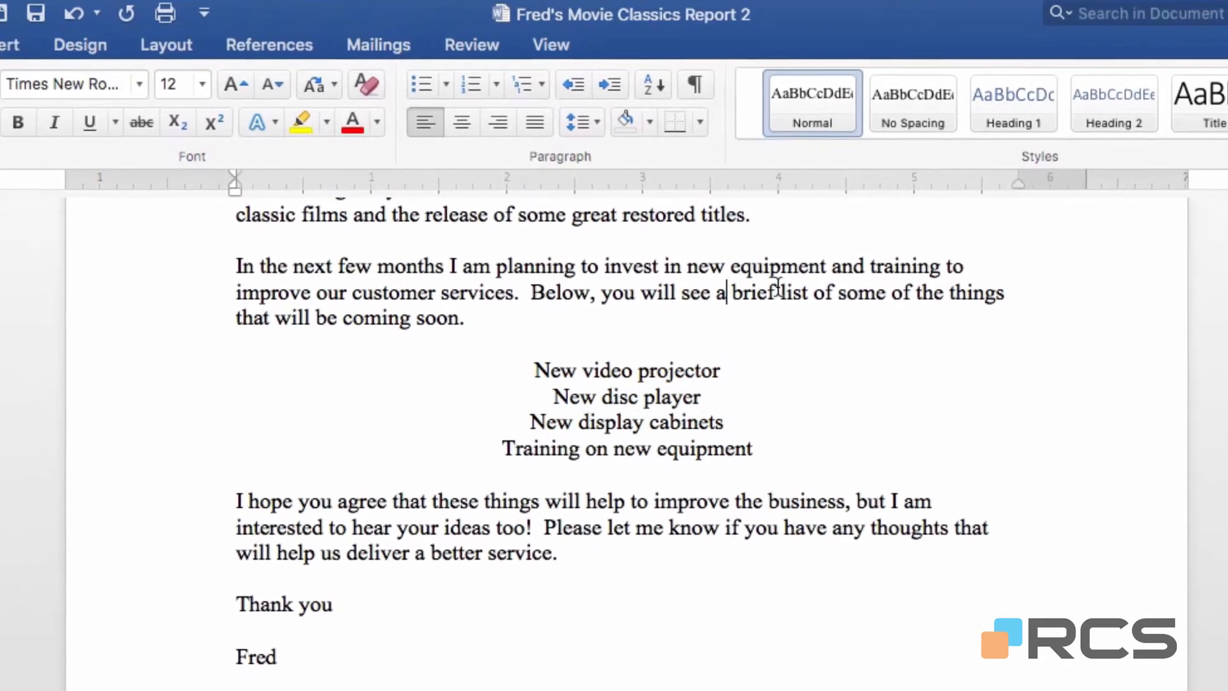
# Make the title line "Fred's Movie Classics" bold, toggling the bold formatting off and on to compare.
pyautogui.scroll(5, 748, 285)
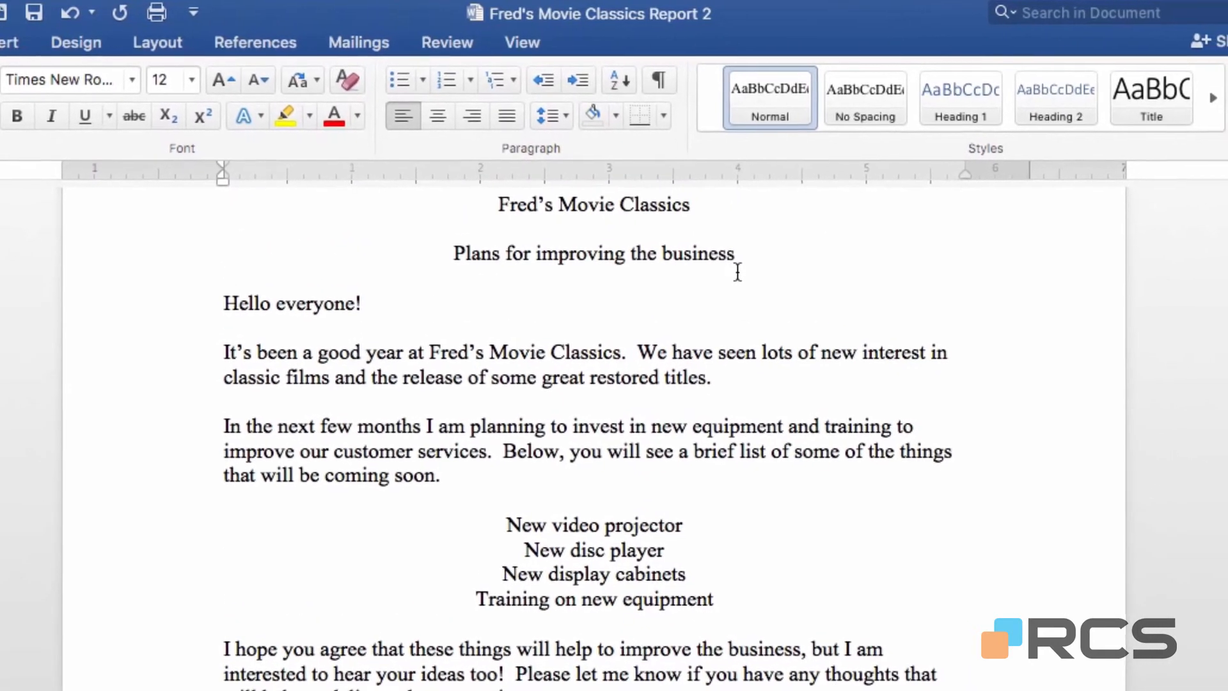
pyautogui.scroll(2, 729, 268)
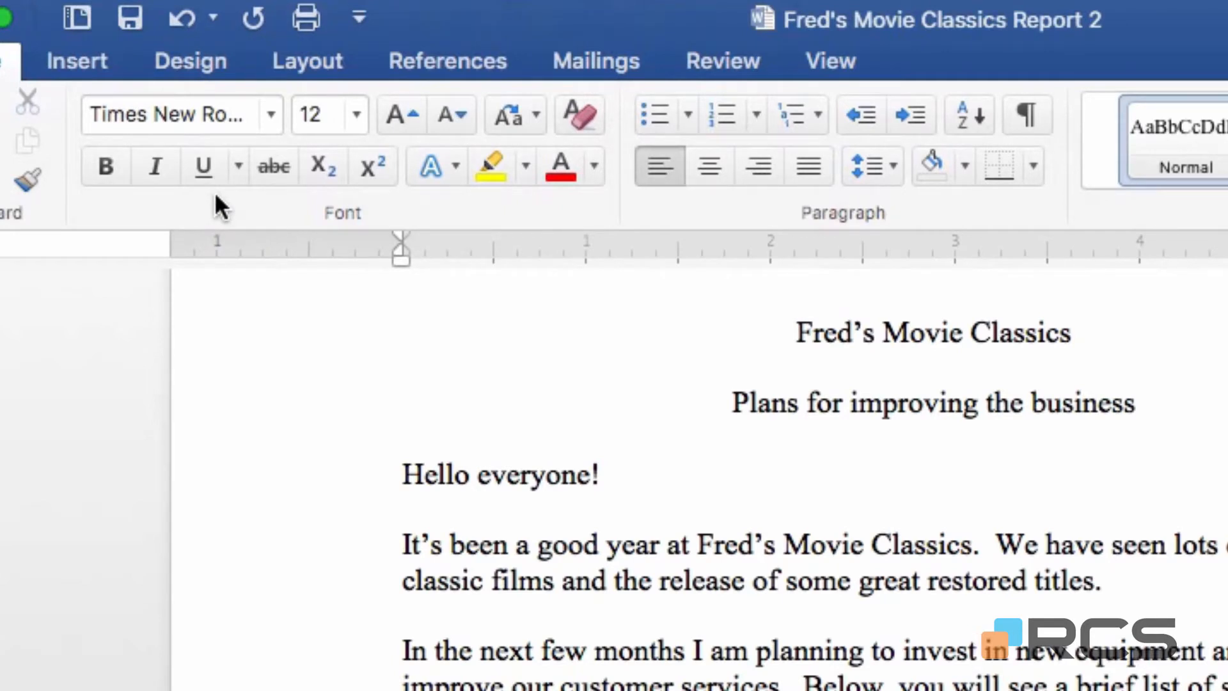
pyautogui.click(313, 350)
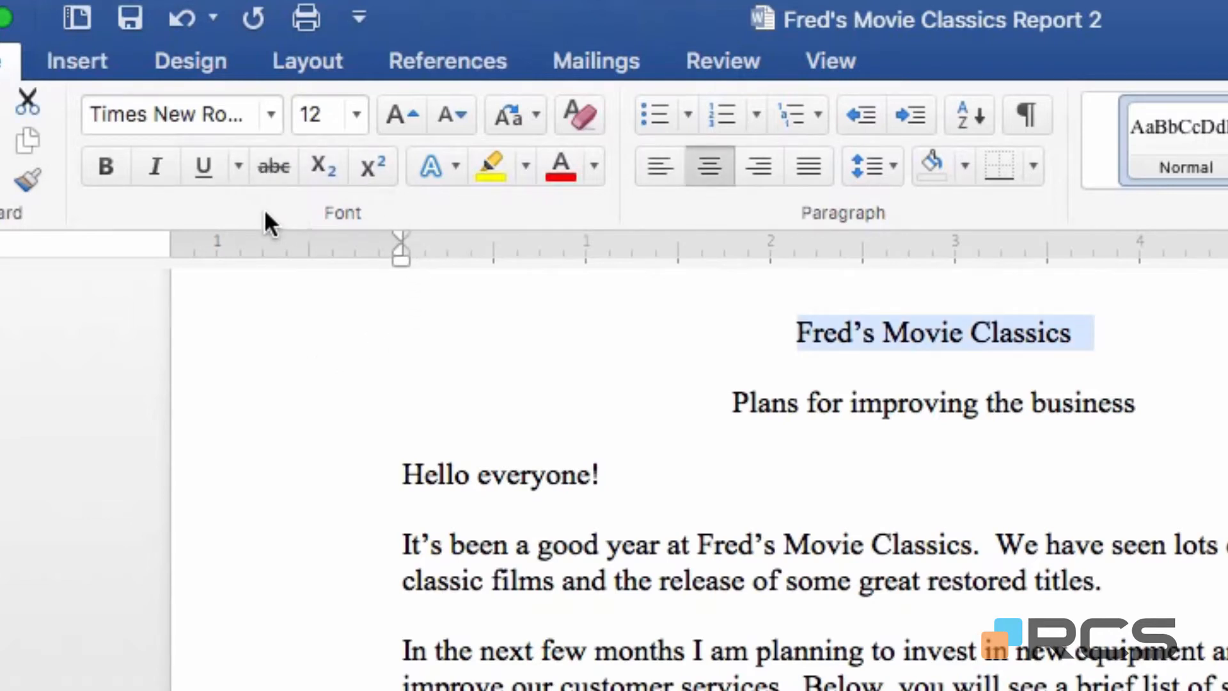
pyautogui.click(122, 177)
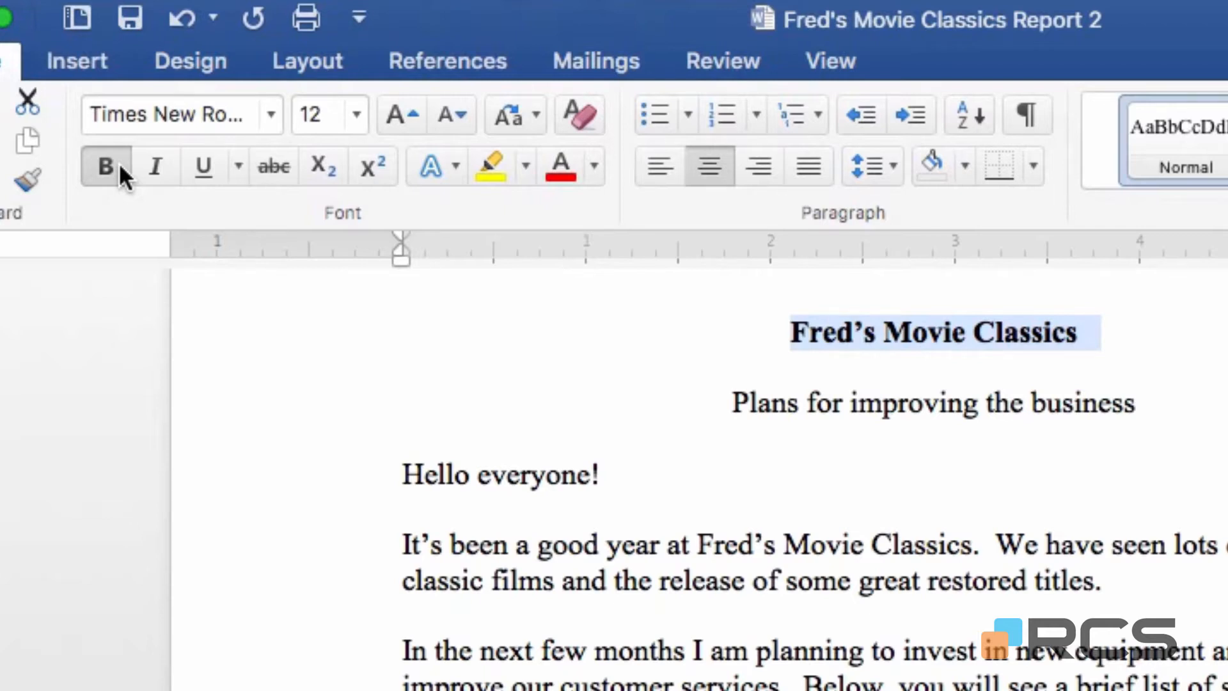
pyautogui.click(120, 165)
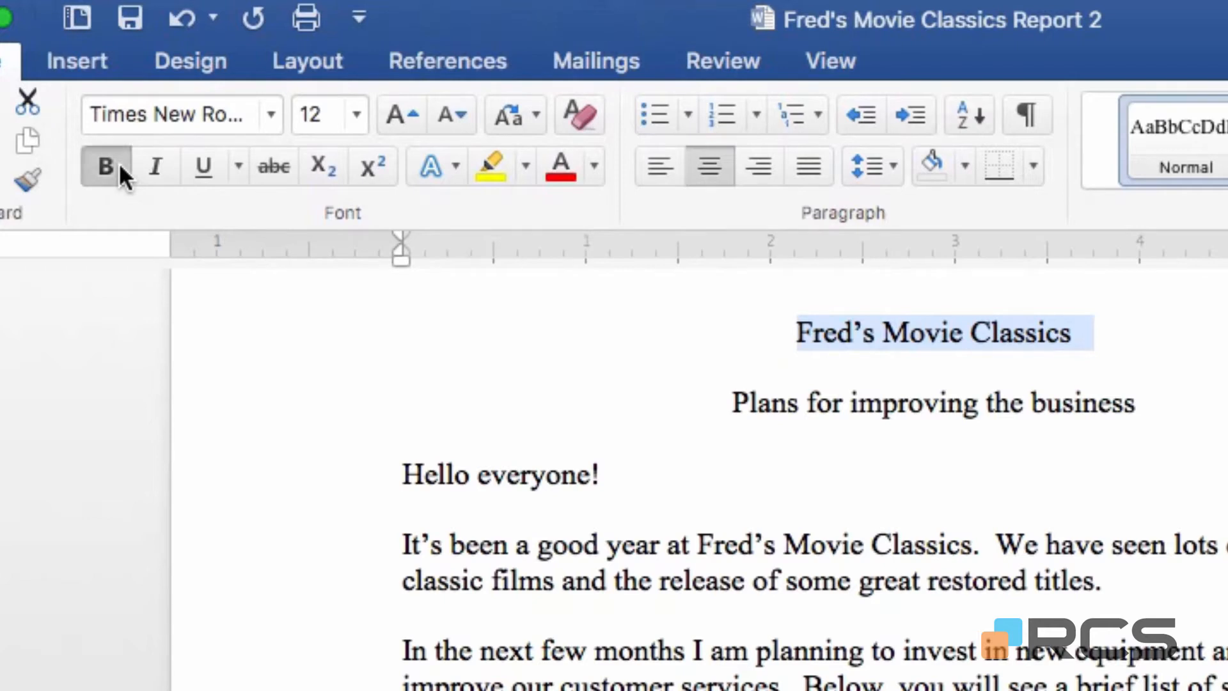
pyautogui.click(120, 165)
pyautogui.click(120, 165)
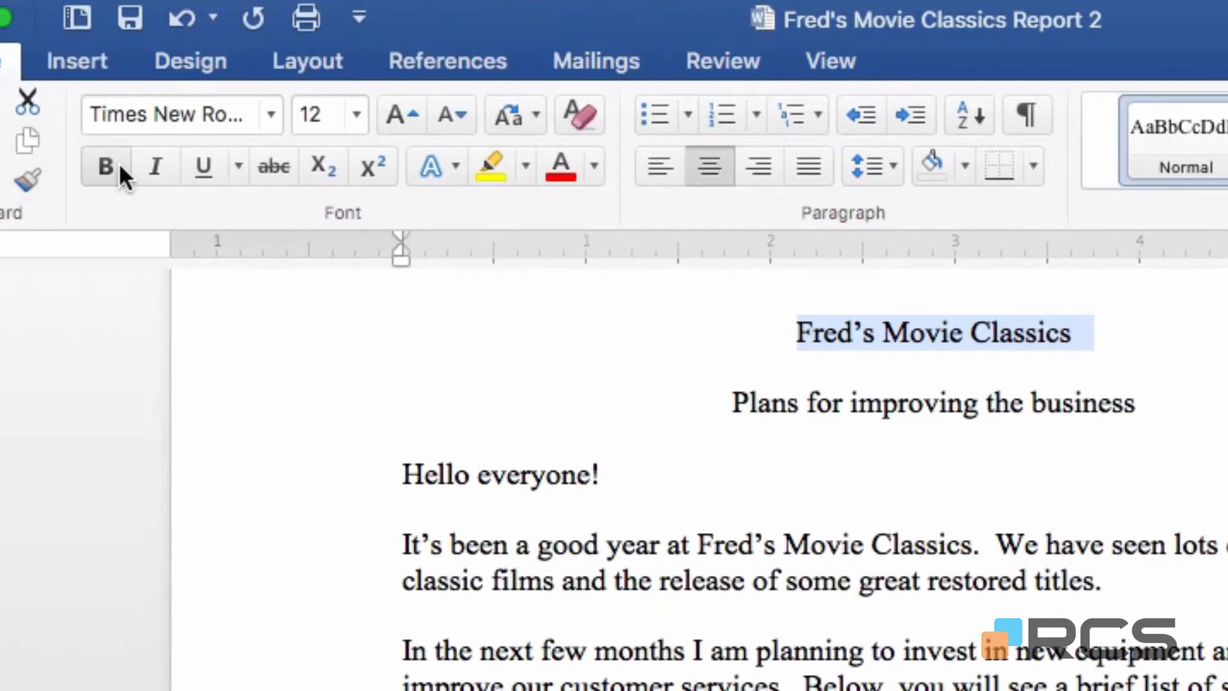
pyautogui.click(120, 165)
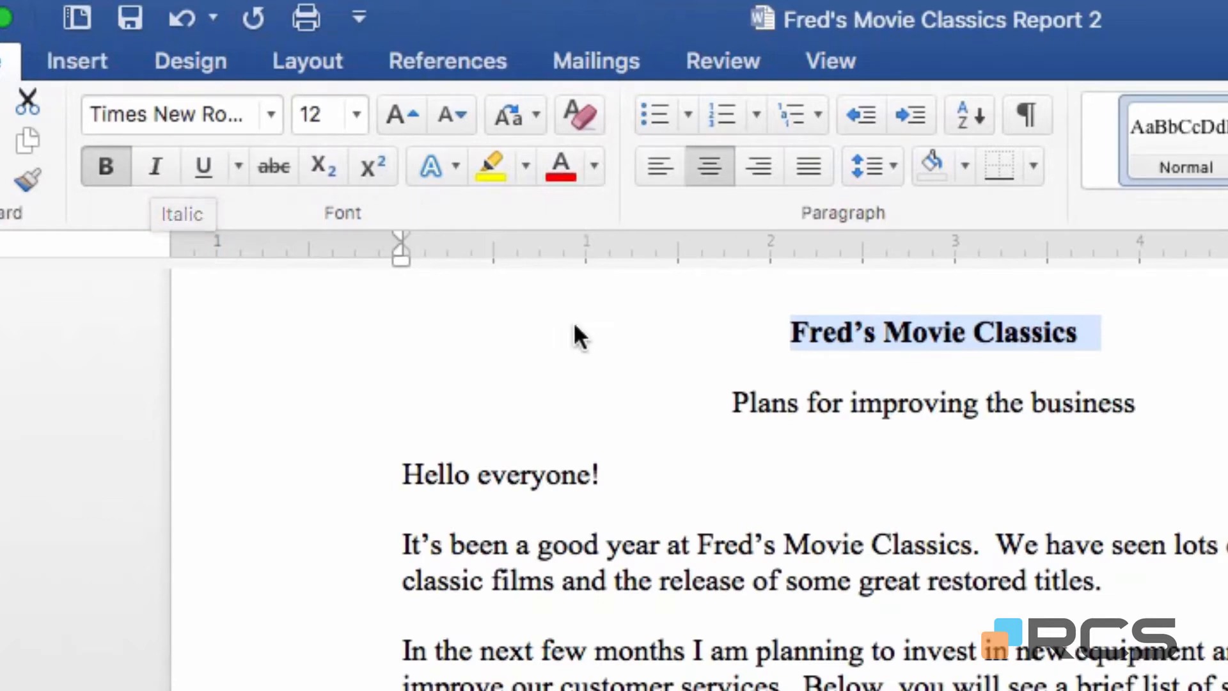
# Italicise "Fred's Movie Classics" in the paragraph beginning "It's been a good year", toggling the italics to compare.
pyautogui.moveTo(973, 544); pyautogui.dragTo(721, 549)
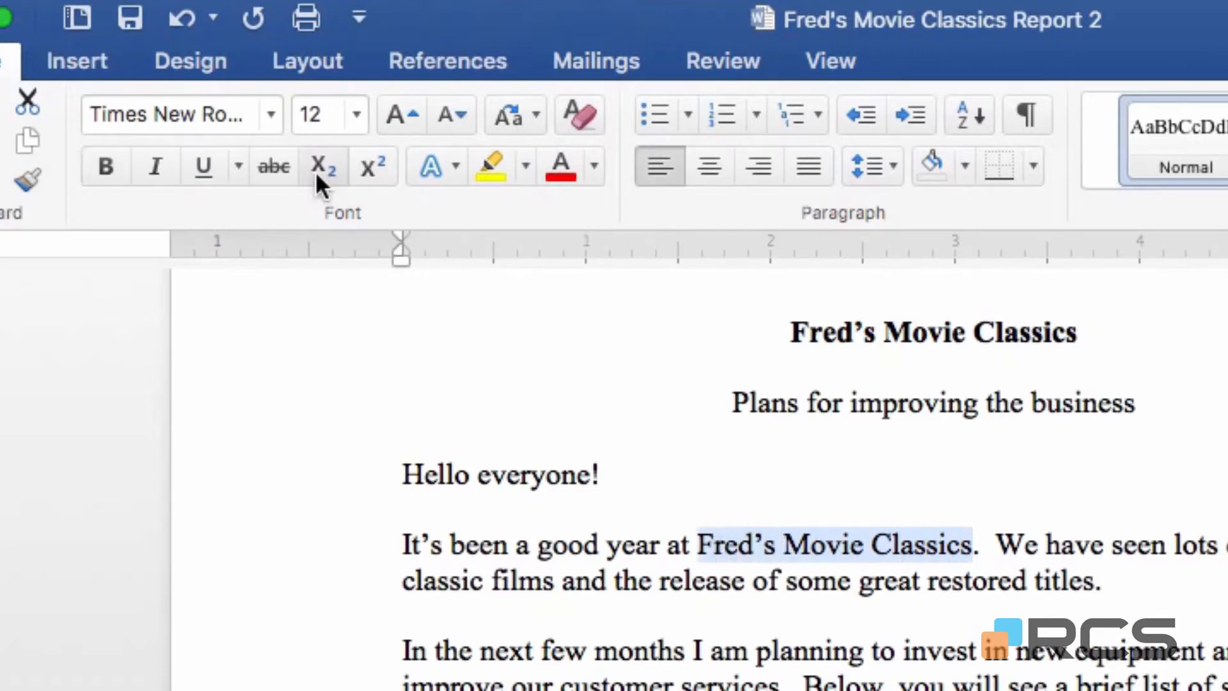
pyautogui.click(156, 167)
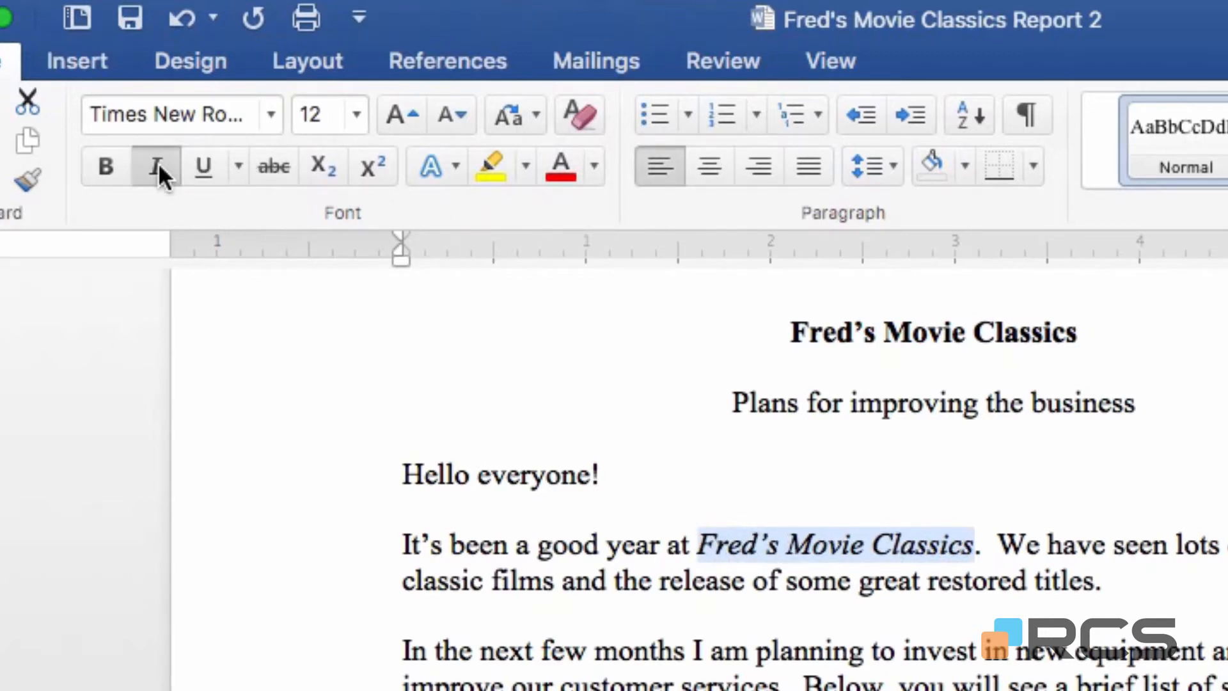
pyautogui.click(159, 167)
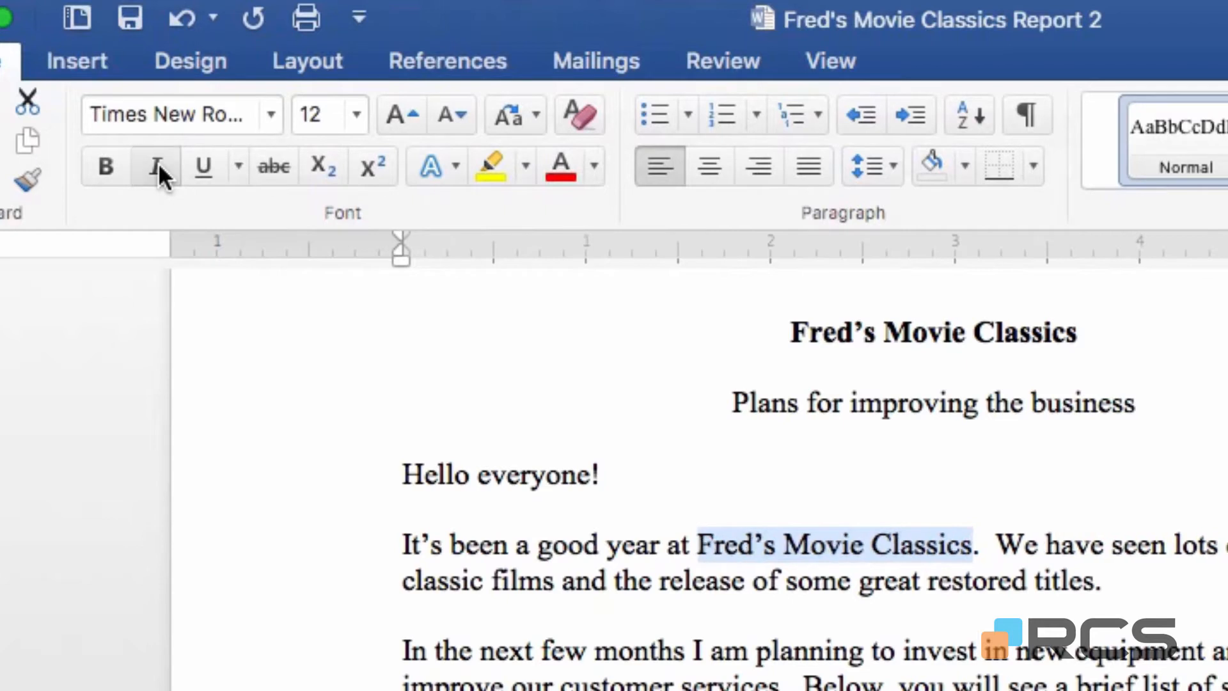
pyautogui.click(158, 168)
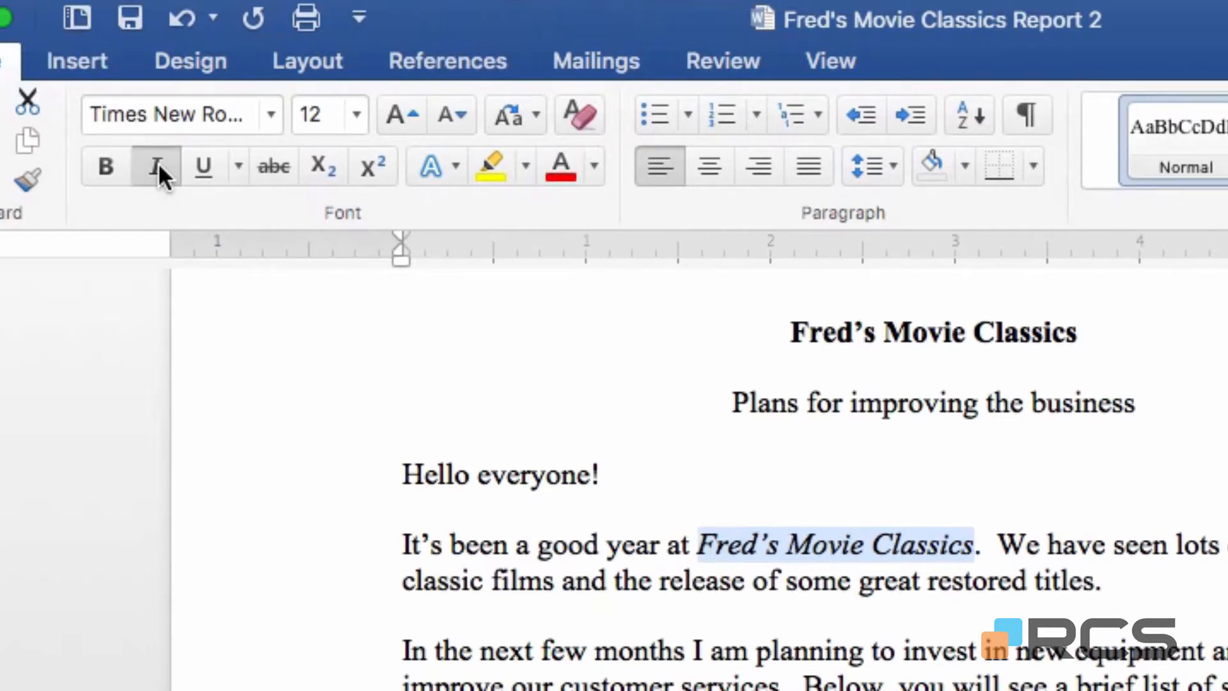
pyautogui.click(159, 168)
pyautogui.click(159, 168)
# Underline the subtitle "Plans for improving the business" and make it bold.
pyautogui.click(293, 414)
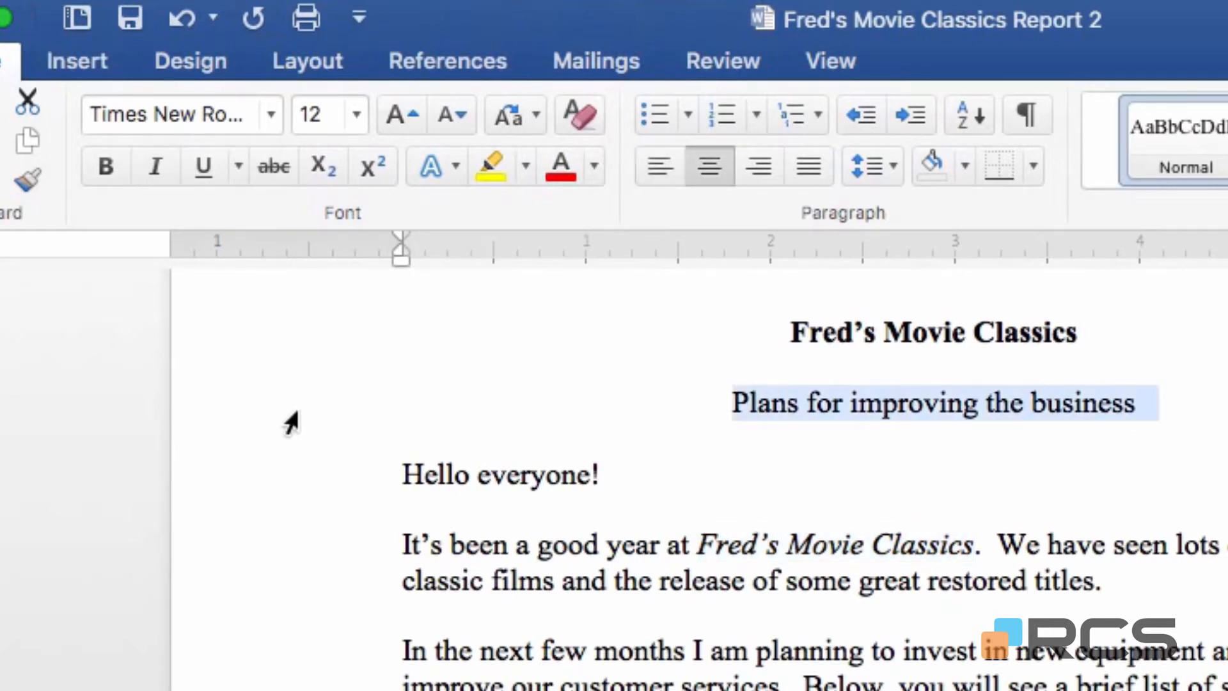
pyautogui.click(212, 167)
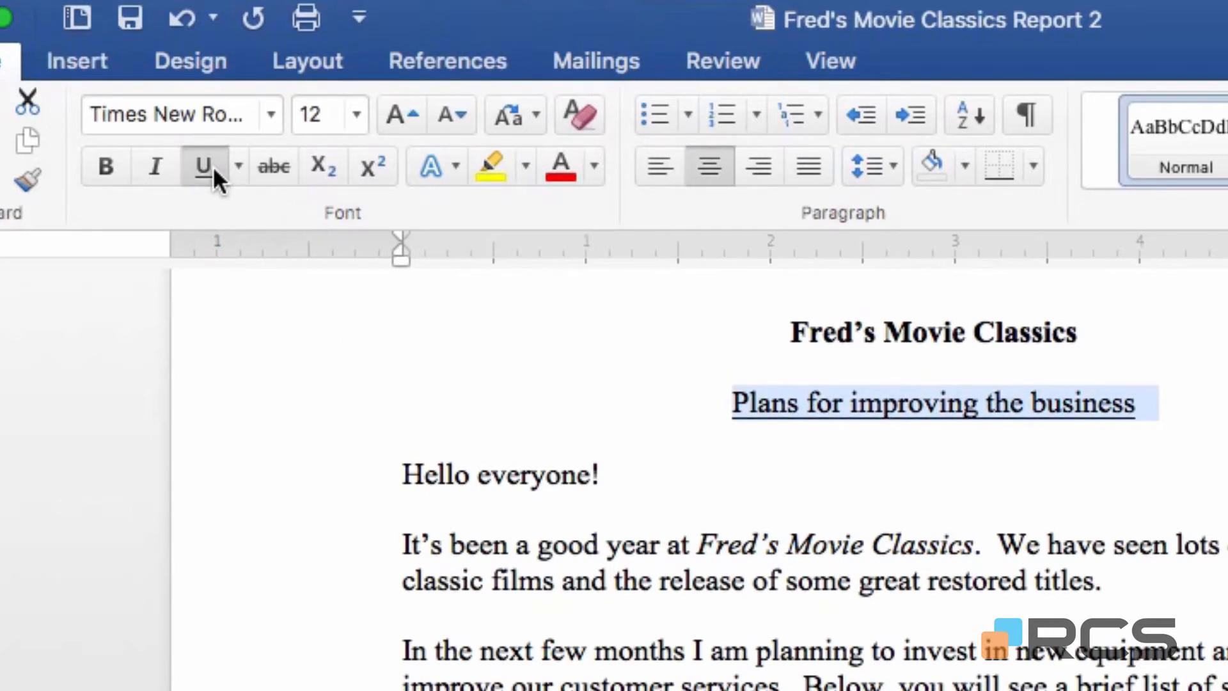
pyautogui.click(125, 169)
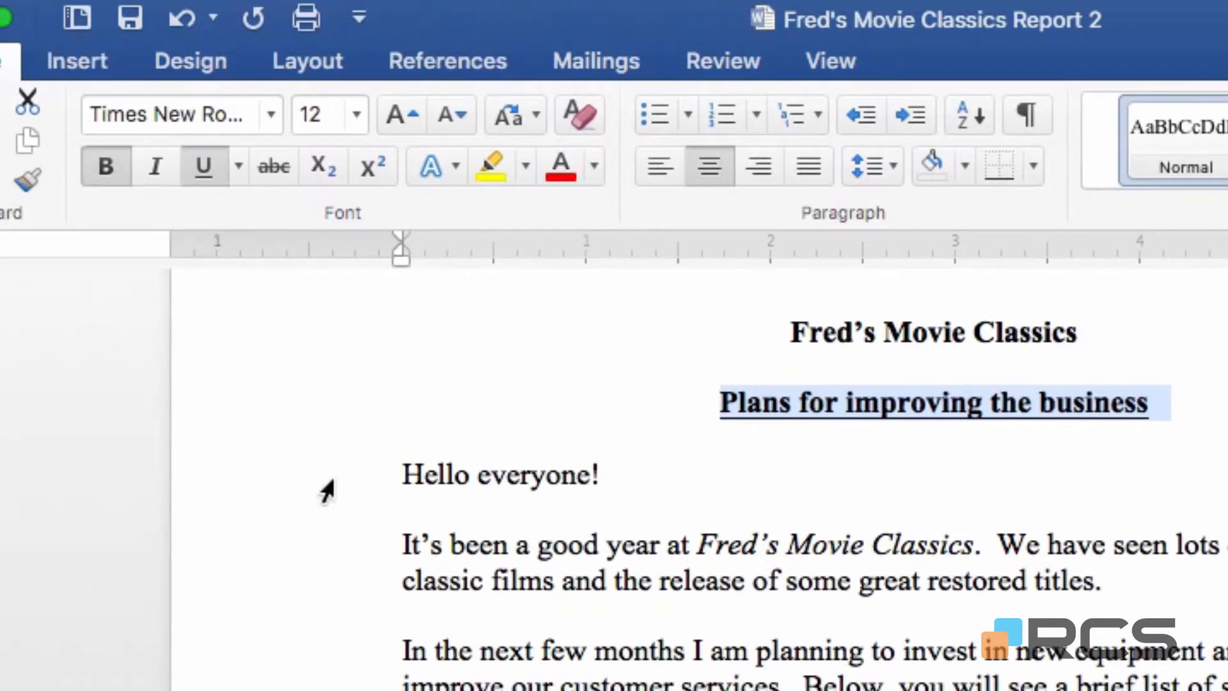
# Try bold, italic and underline formatting on the four list lines from "New video projector" to "Training on new equipment", removing each style again.
pyautogui.click(404, 477)
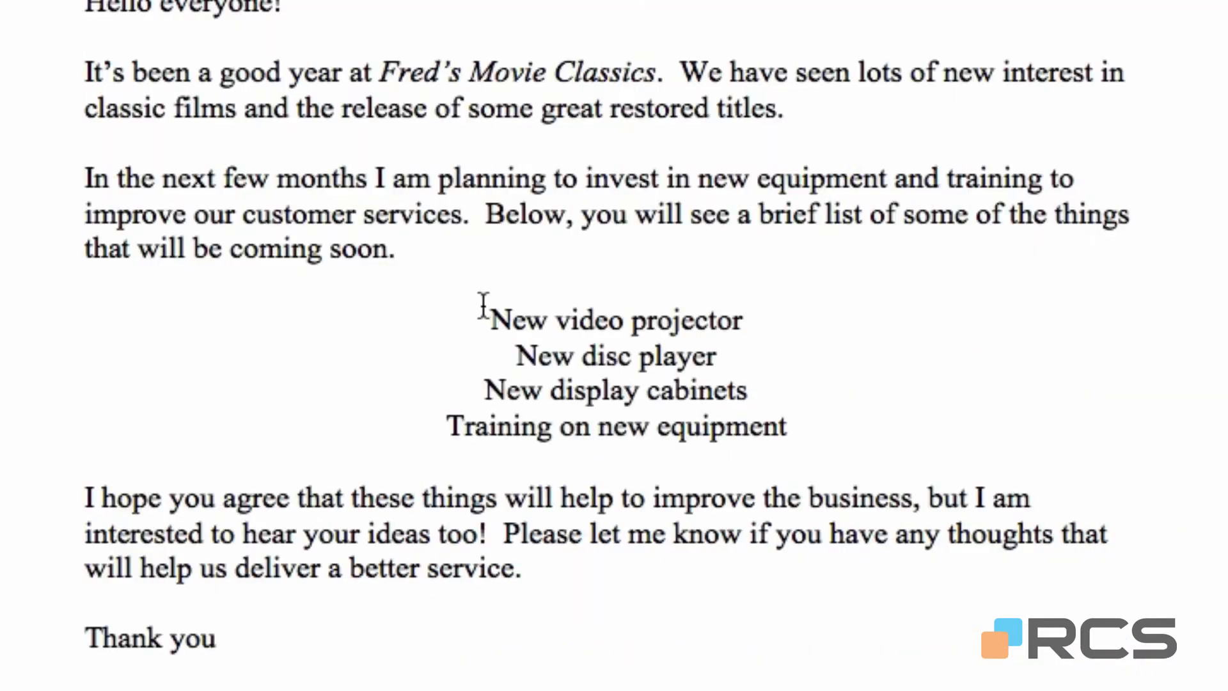
pyautogui.moveTo(491, 318); pyautogui.dragTo(797, 420)
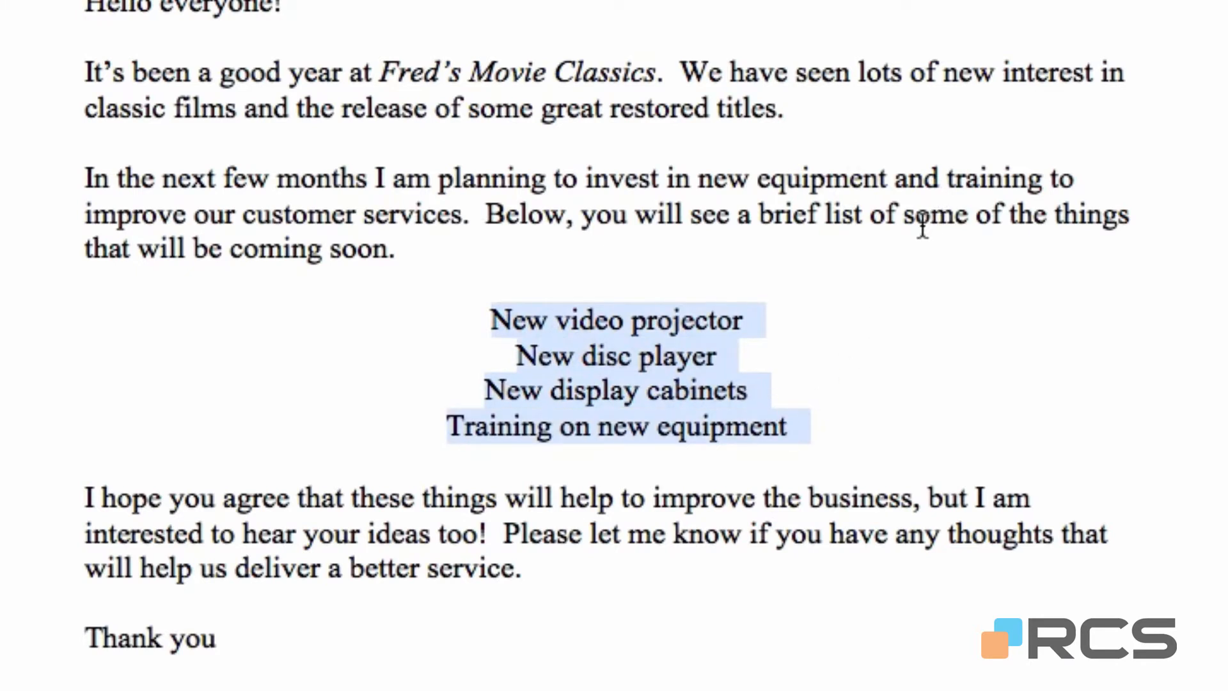
pyautogui.hotkey('ctrl', 'b')
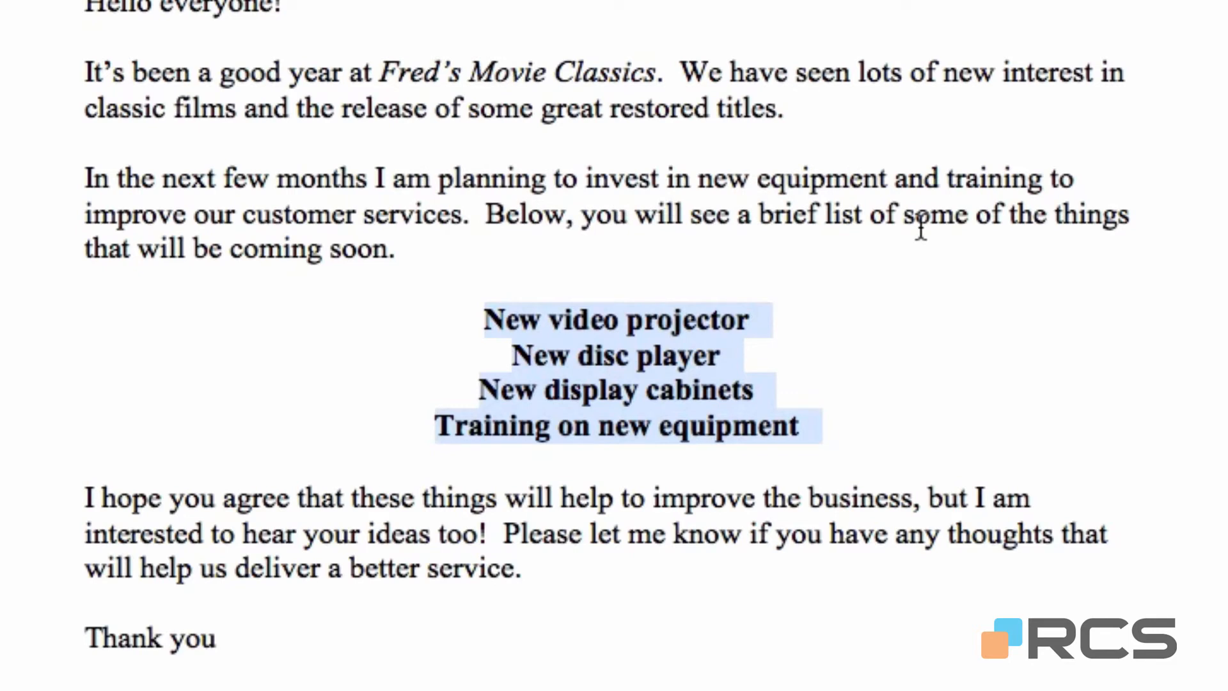
pyautogui.hotkey('ctrl', 'b')
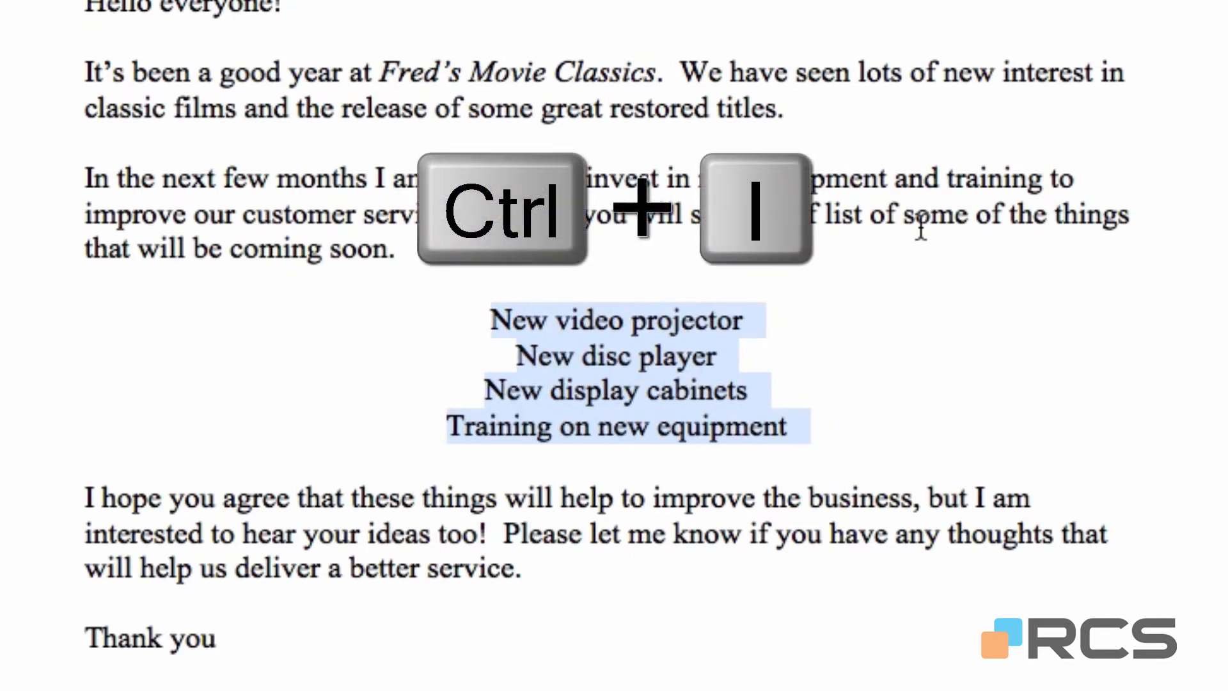
pyautogui.hotkey('ctrl', 'i')
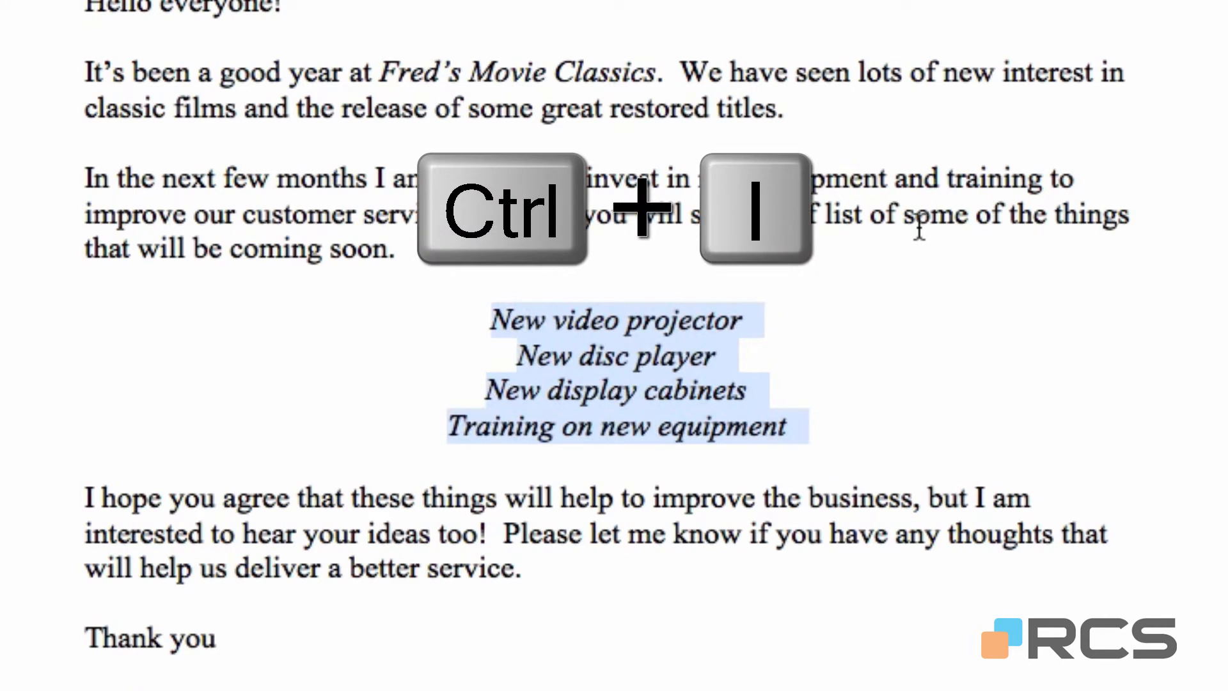
pyautogui.hotkey('ctrl', 'u')
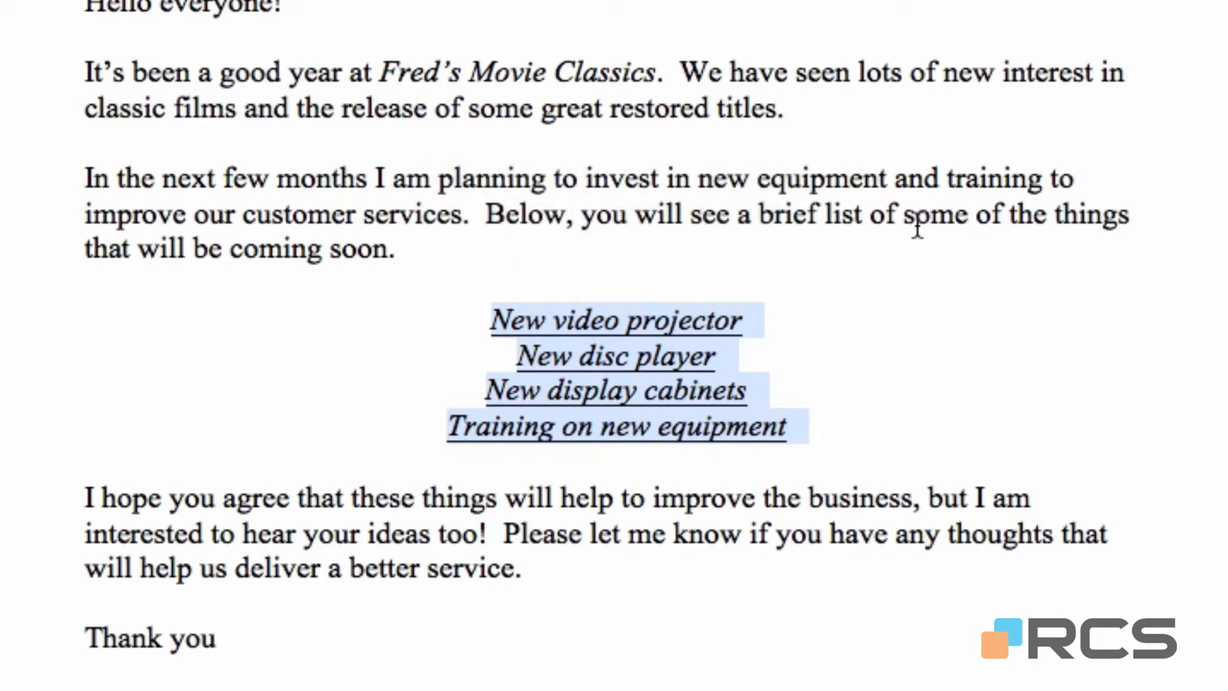
pyautogui.hotkey('ctrl', 'u')
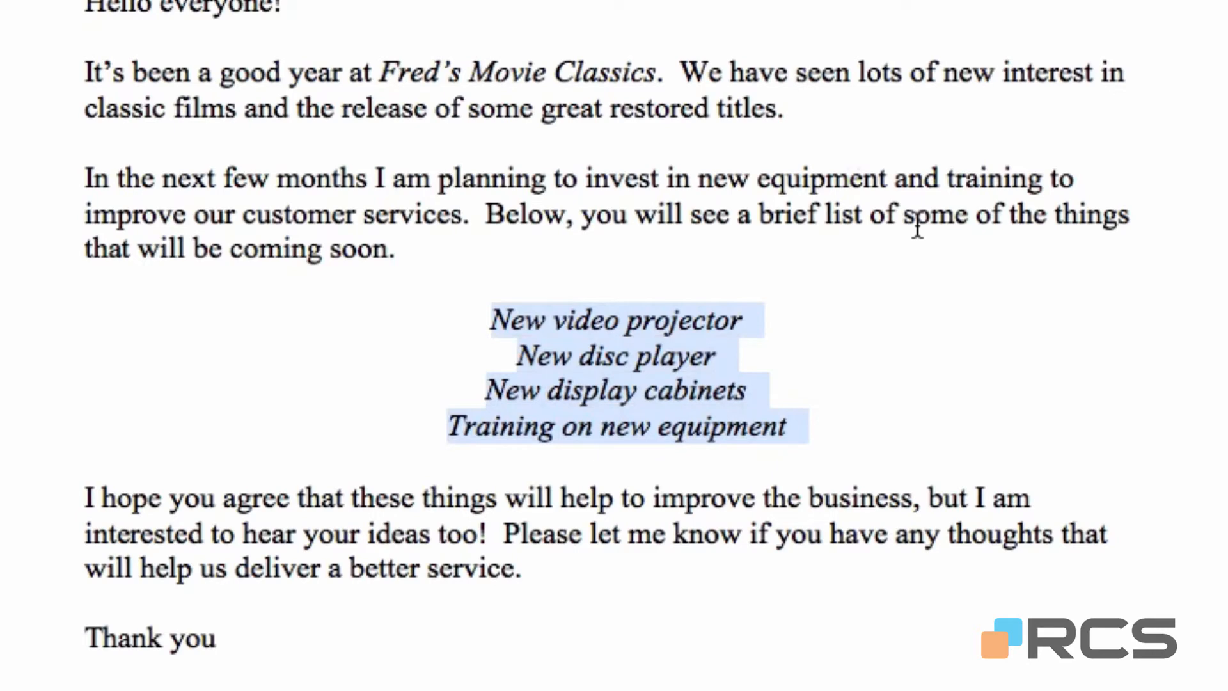
pyautogui.hotkey('ctrl', 'i')
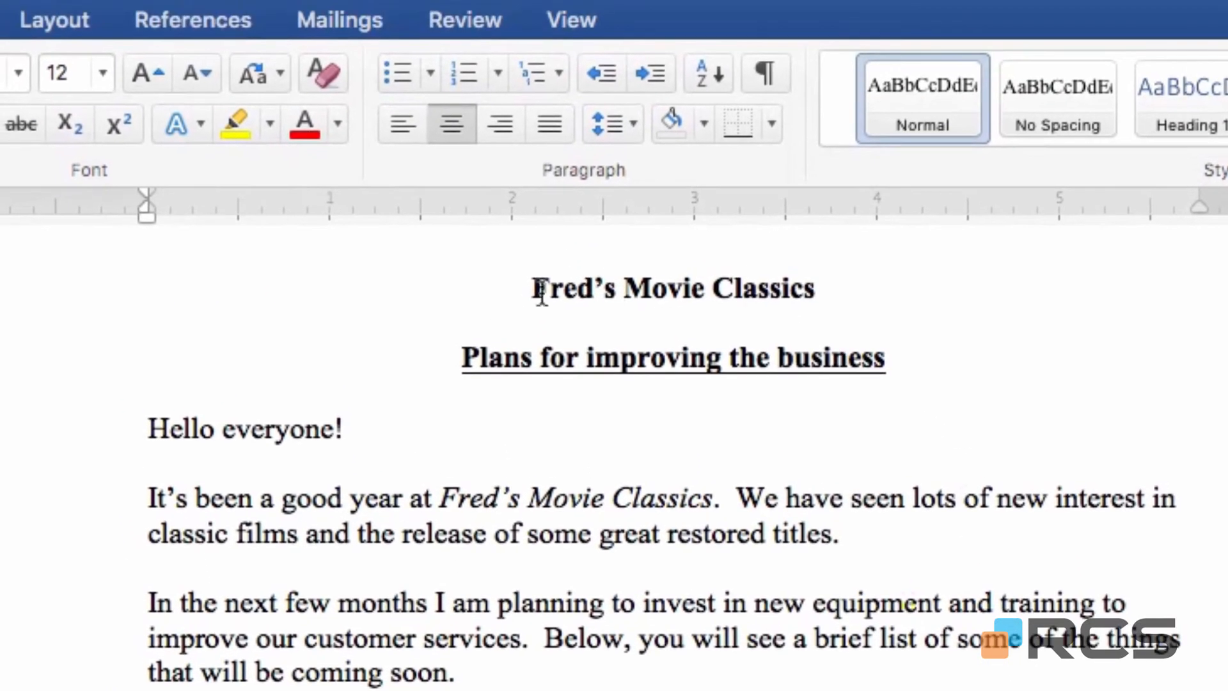
# Enlarge the title line "Fred's Movie Classics" step by step to a font size of 48.
pyautogui.click(106, 307)
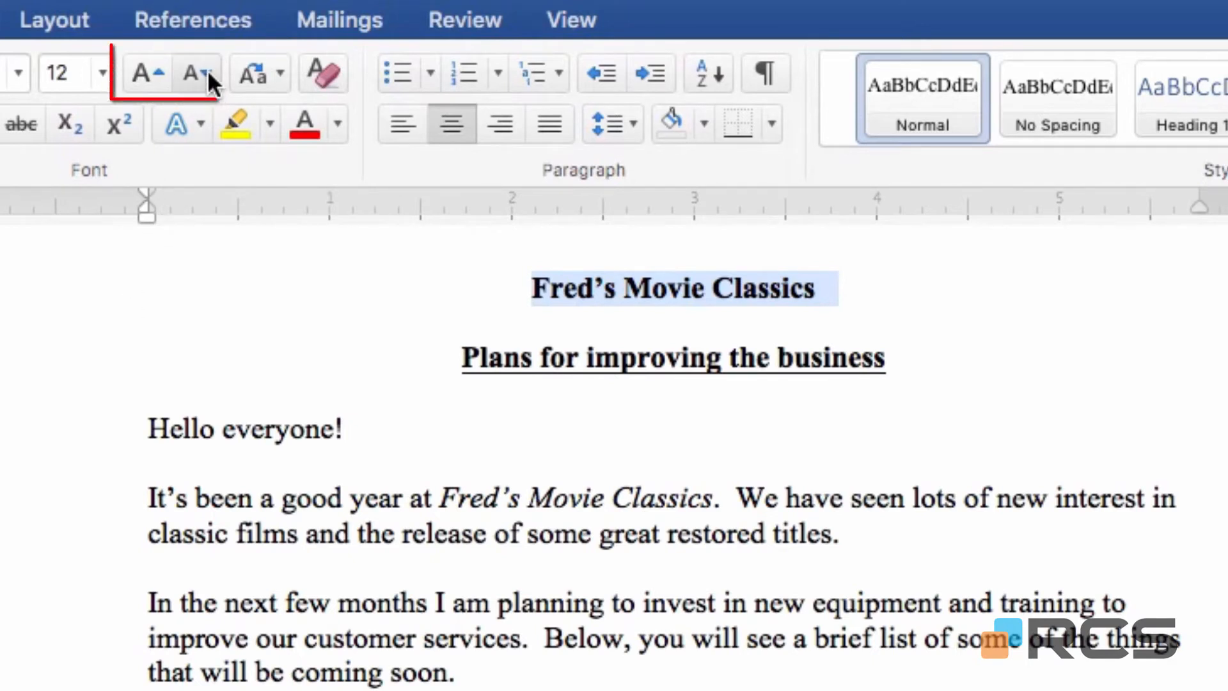
pyautogui.click(155, 73)
pyautogui.click(154, 73)
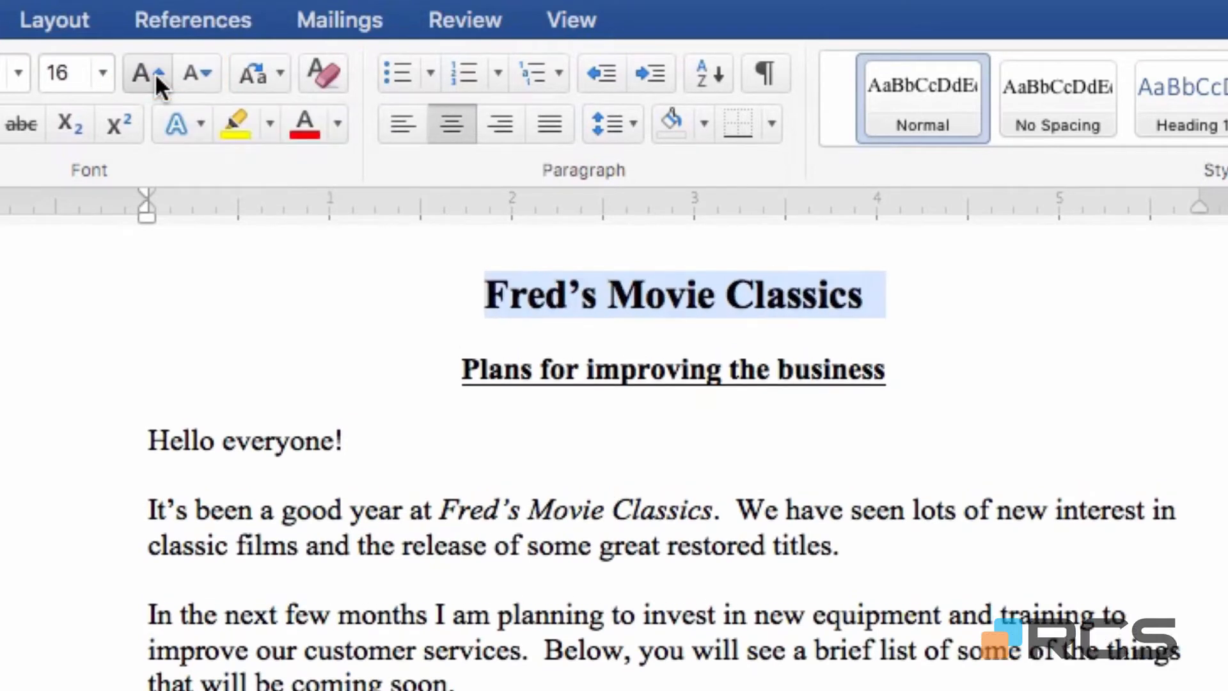
pyautogui.click(162, 75)
pyautogui.click(163, 74)
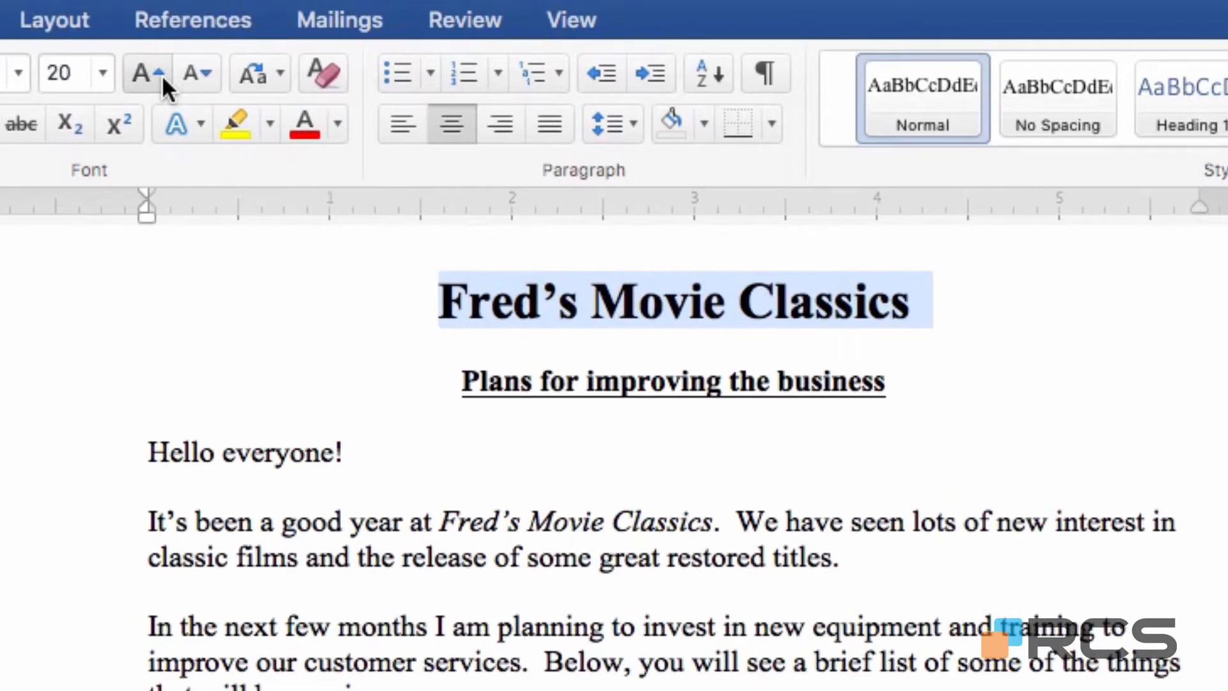
pyautogui.click(163, 74)
pyautogui.click(163, 74)
pyautogui.click(162, 74)
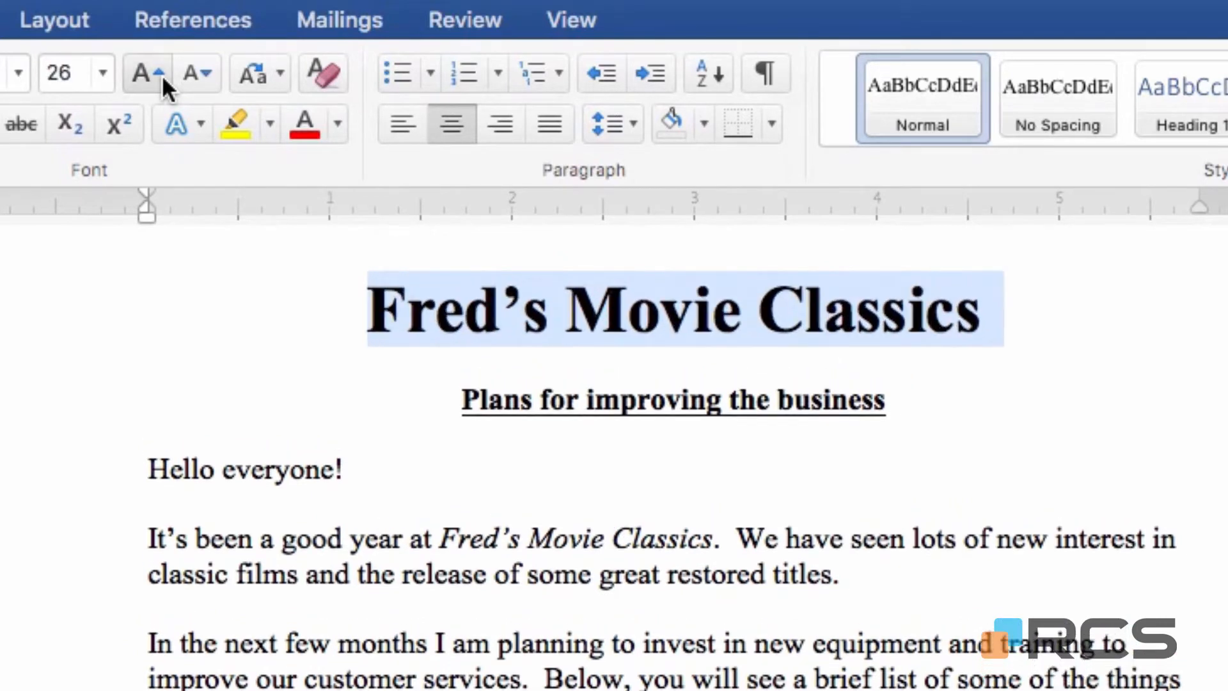
pyautogui.click(162, 74)
pyautogui.click(162, 74)
pyautogui.click(163, 74)
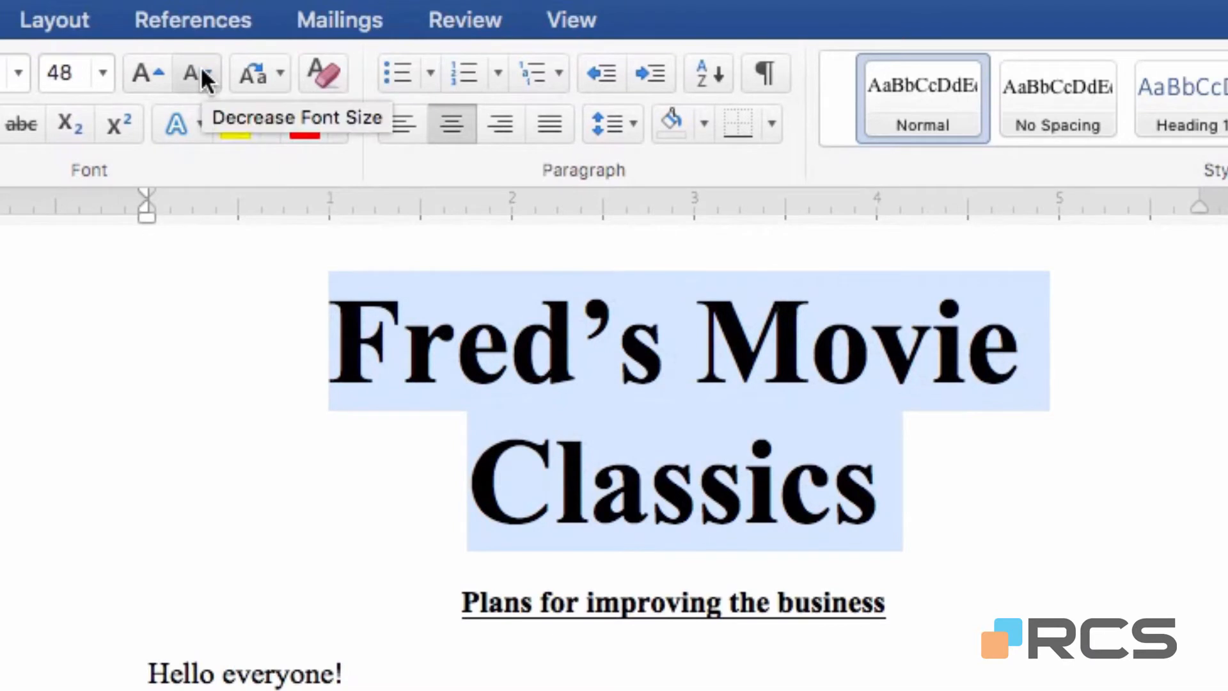
# Reduce the title's font size step by step to 20 and finally set it to 22.
pyautogui.click(206, 79)
pyautogui.click(205, 78)
pyautogui.click(205, 78)
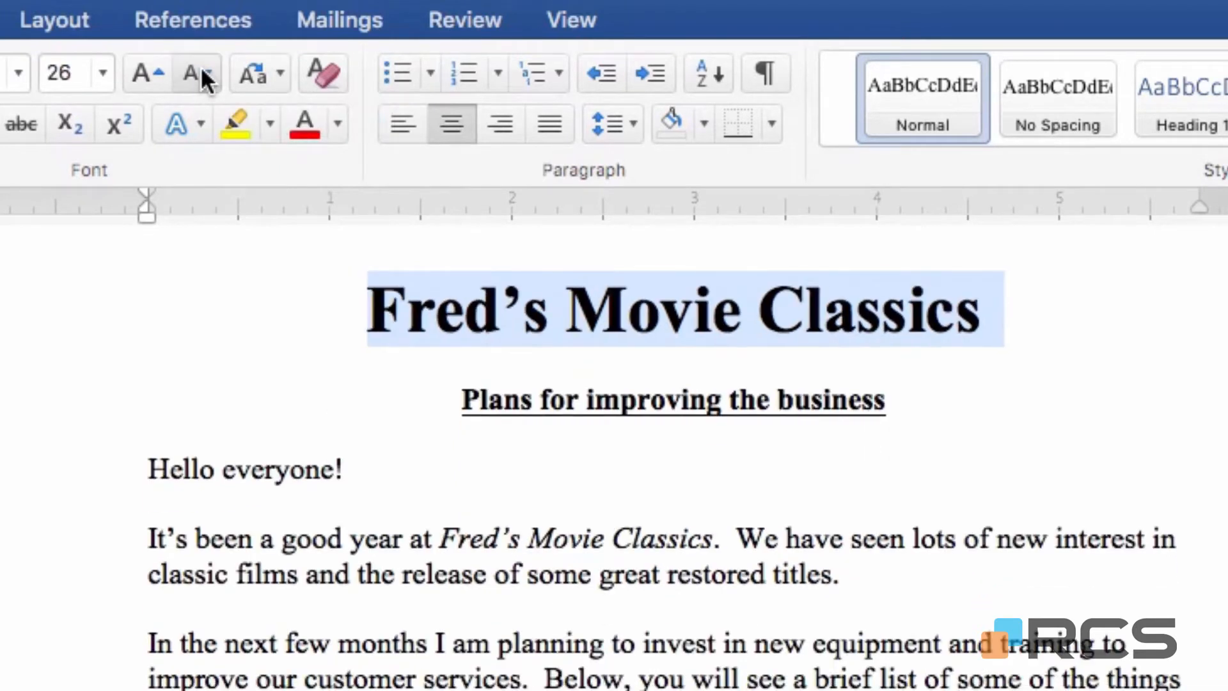
pyautogui.click(205, 78)
pyautogui.click(205, 78)
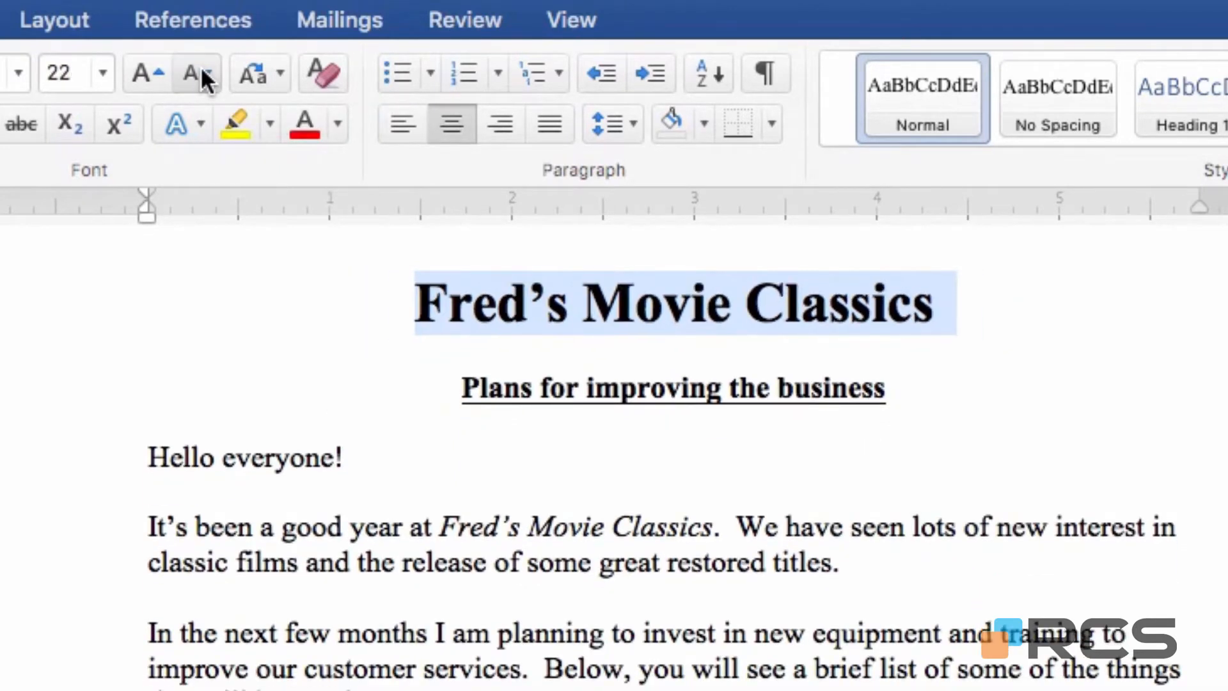
pyautogui.click(205, 78)
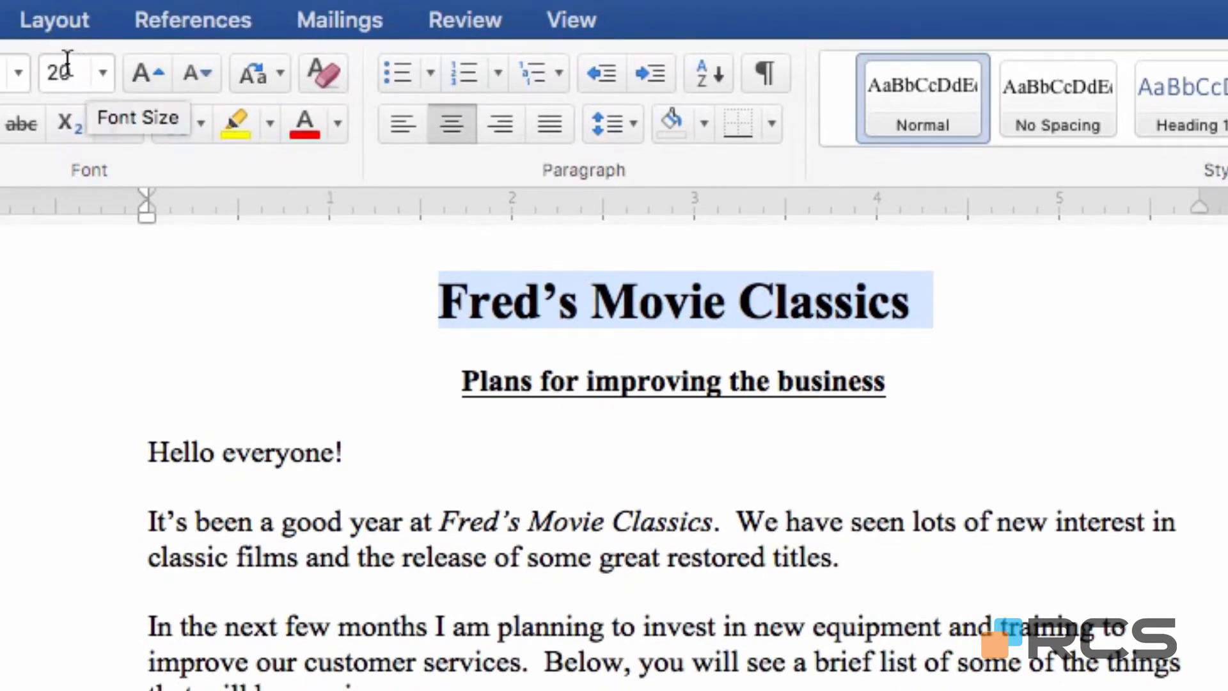
pyautogui.click(106, 67)
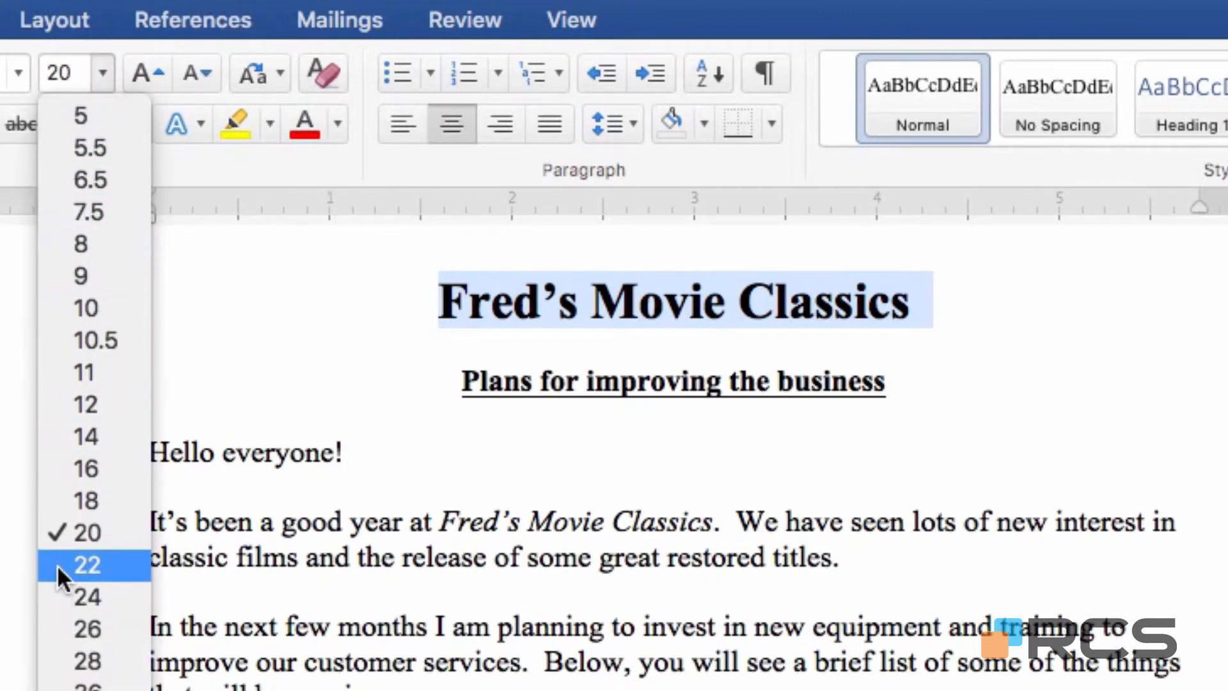
pyautogui.click(103, 563)
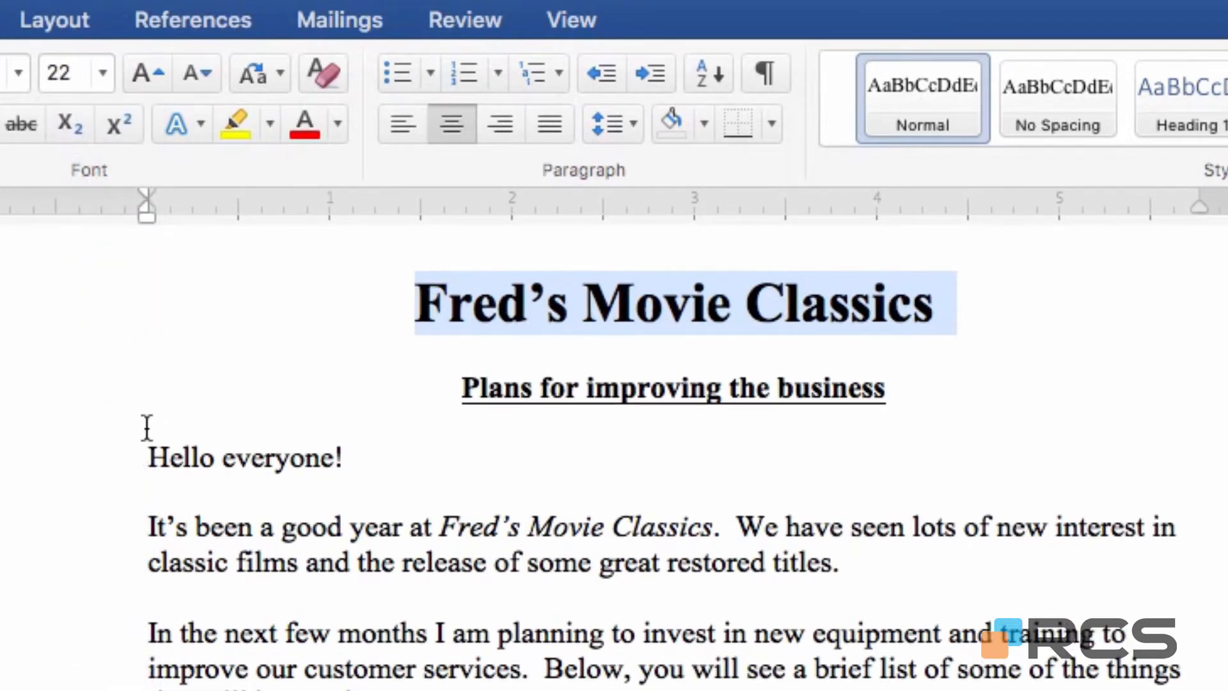
# Set the font size of the subtitle "Plans for improving the business" to 14.
pyautogui.click(84, 404)
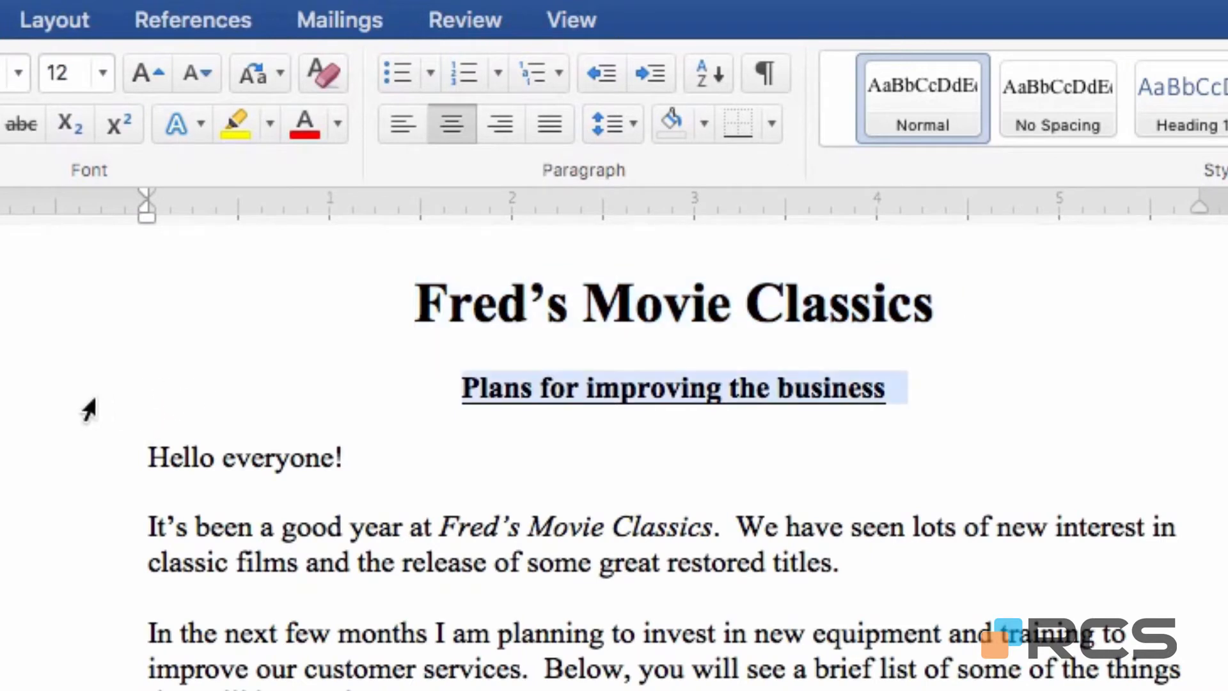
pyautogui.click(102, 73)
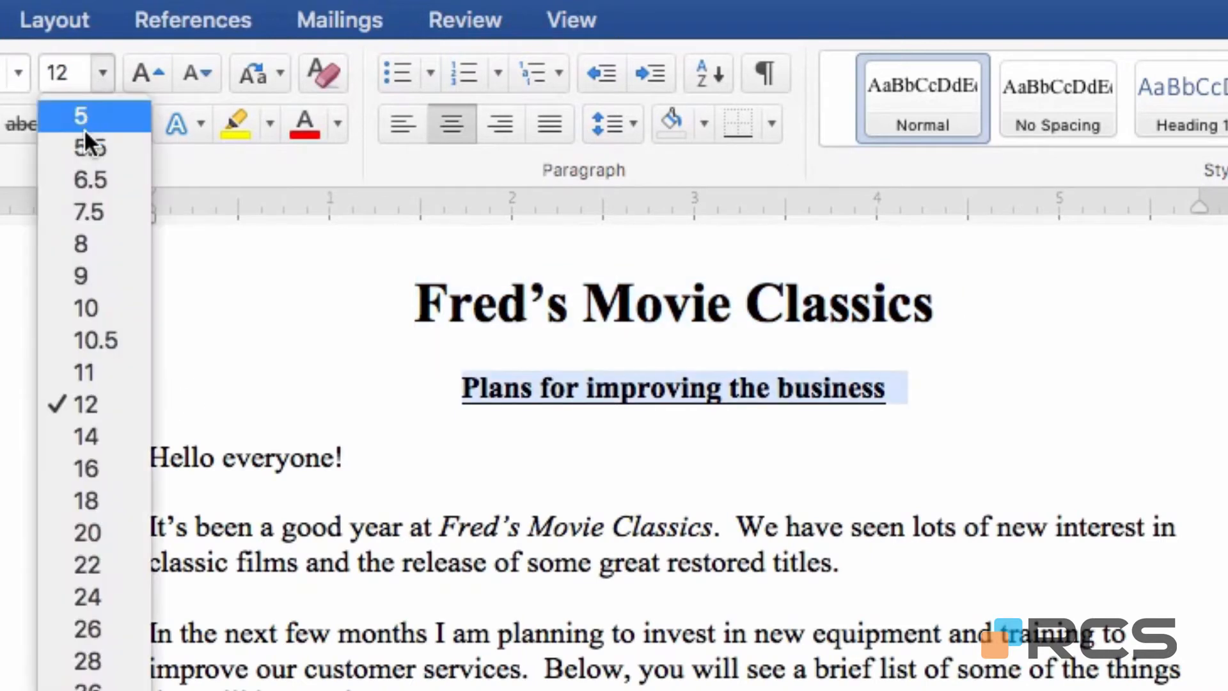
pyautogui.click(87, 436)
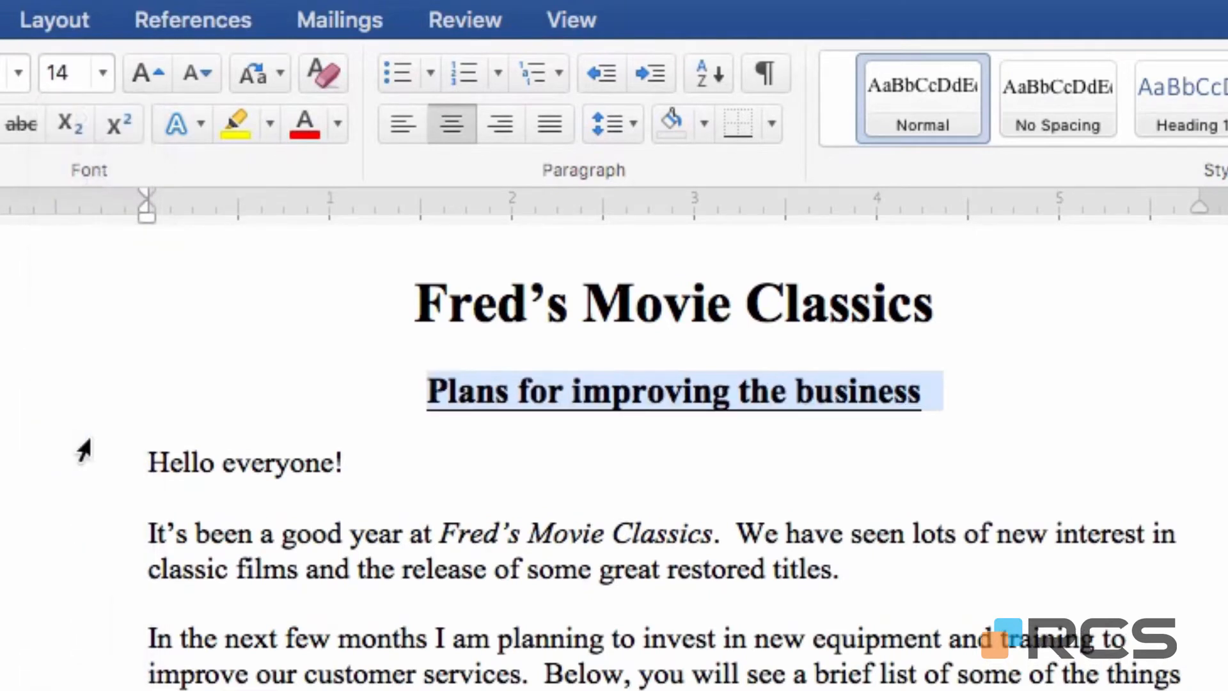
pyautogui.click(397, 474)
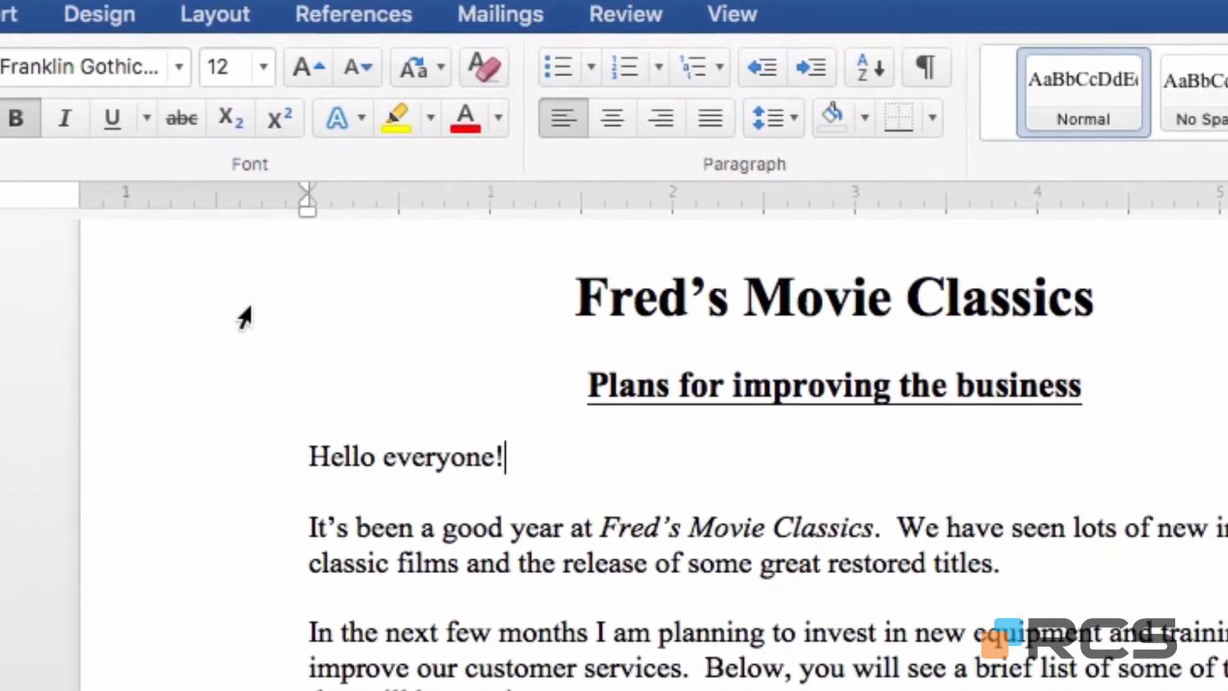
# Browse the available fonts for the title line "Fred's Movie Classics" and set it in Stencil.
pyautogui.click(229, 318)
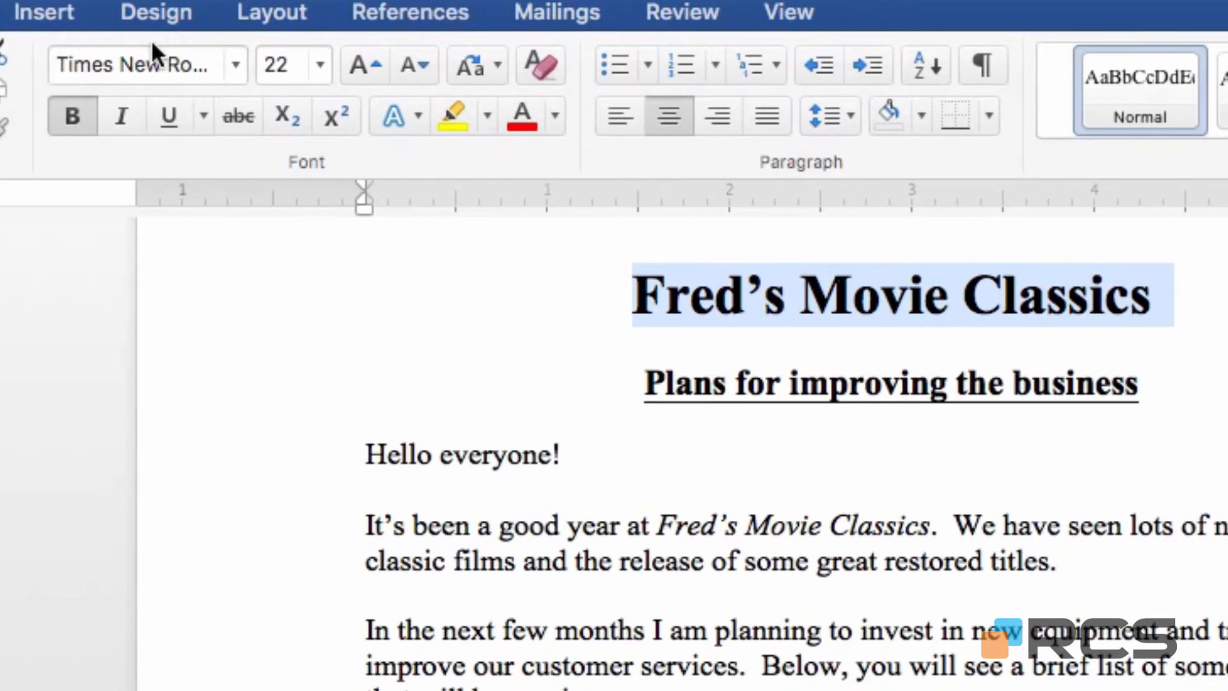
pyautogui.click(236, 63)
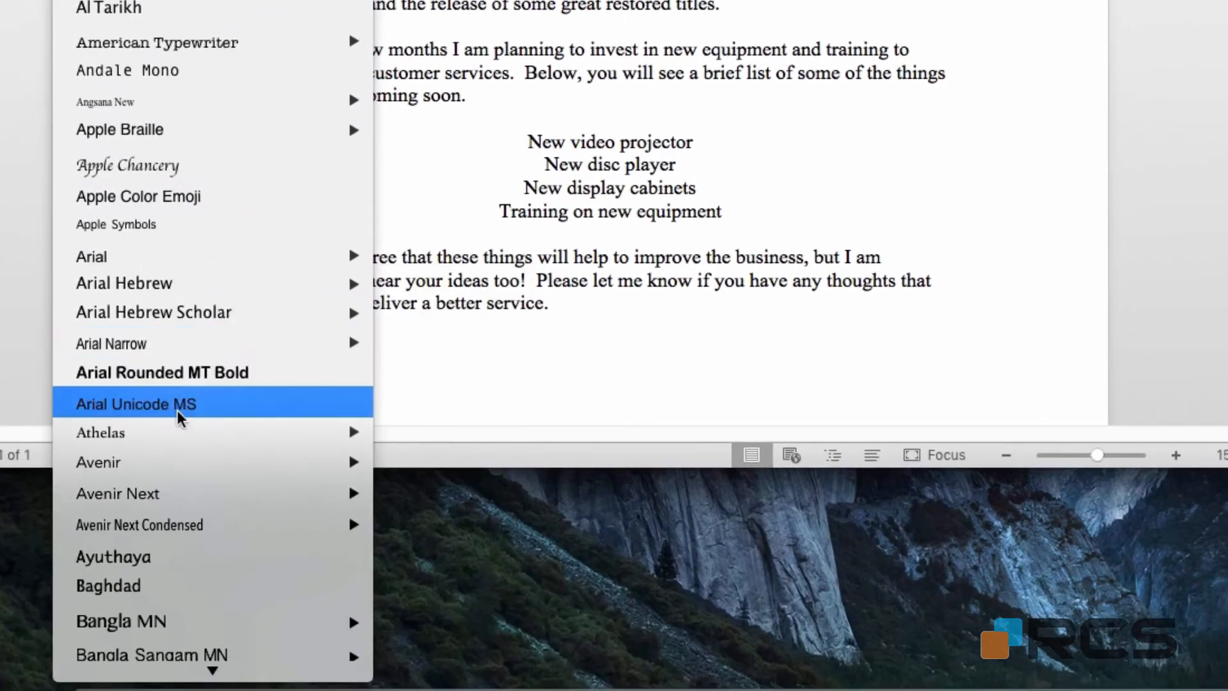
pyautogui.moveTo(218, 654)
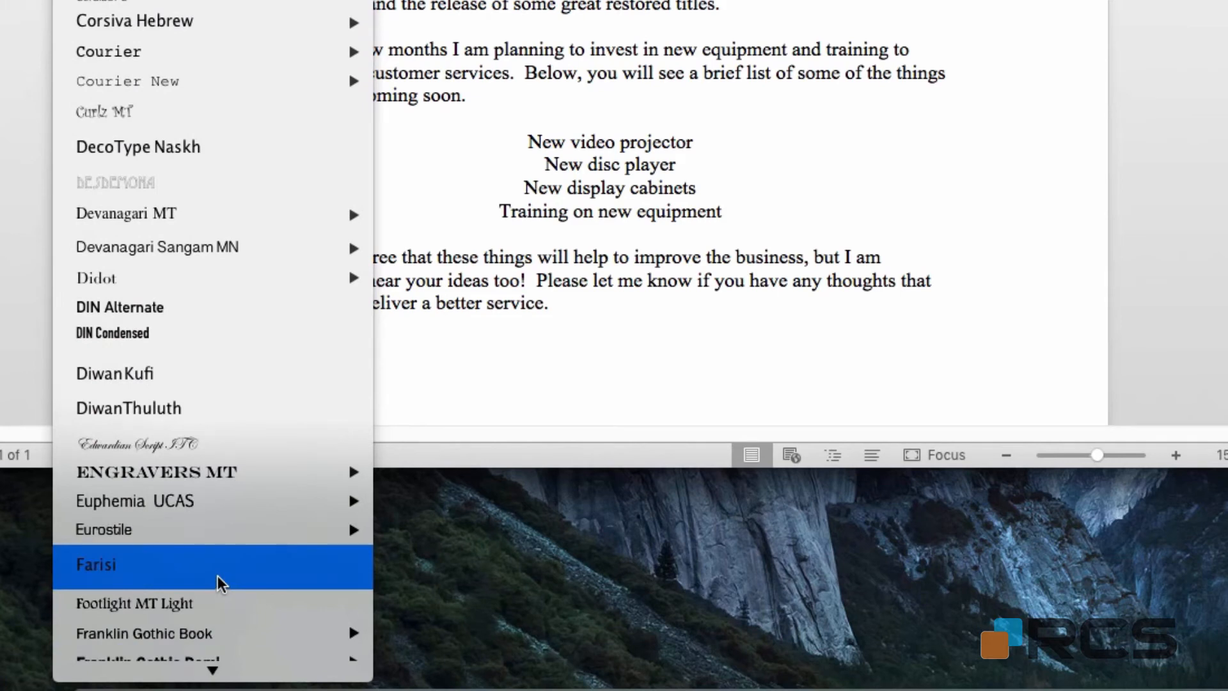
pyautogui.click(218, 574)
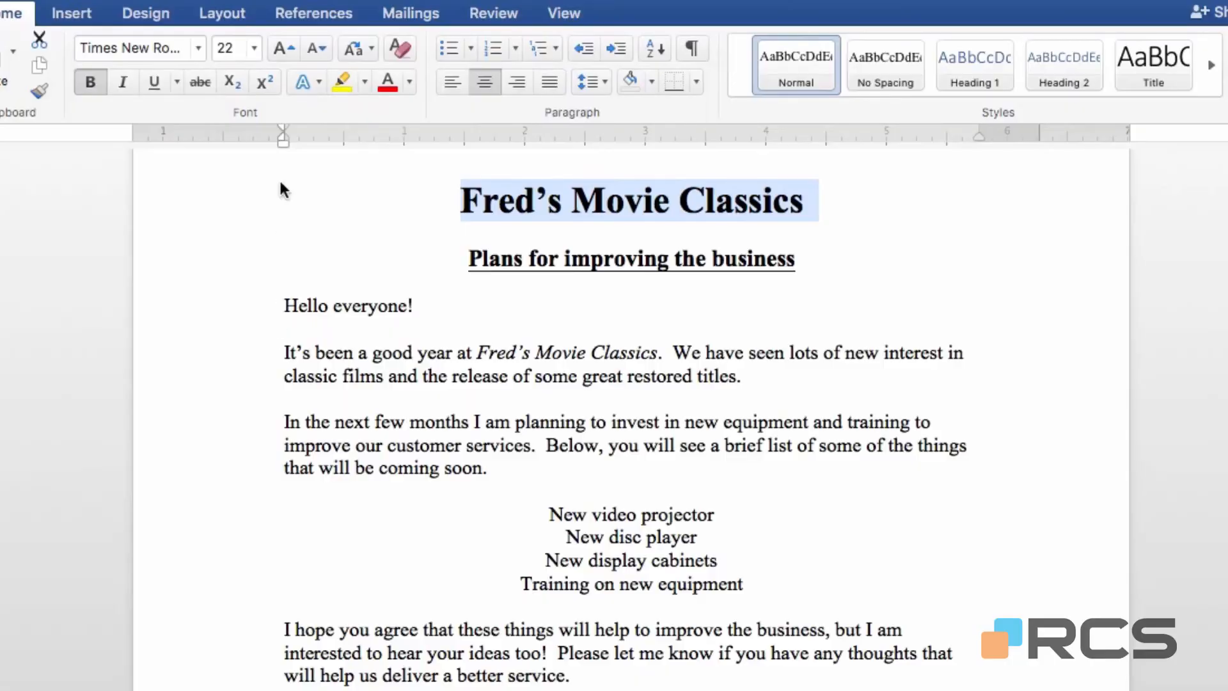
pyautogui.click(199, 48)
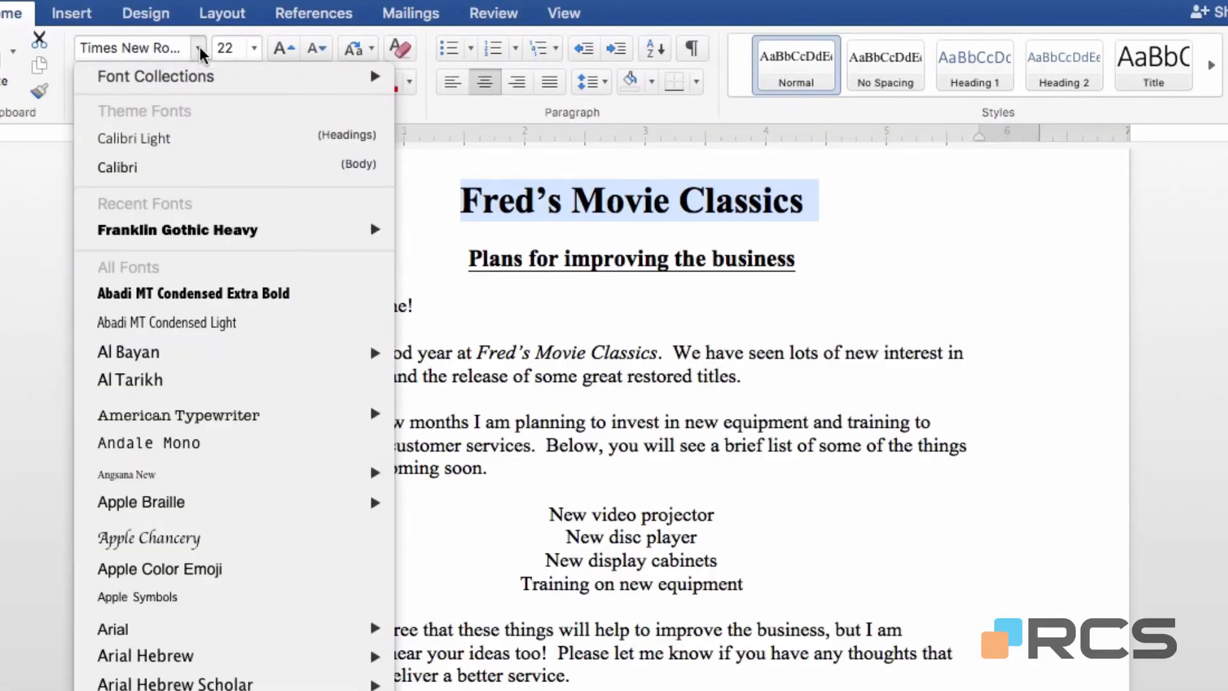
pyautogui.scroll(-20, 200, 49)
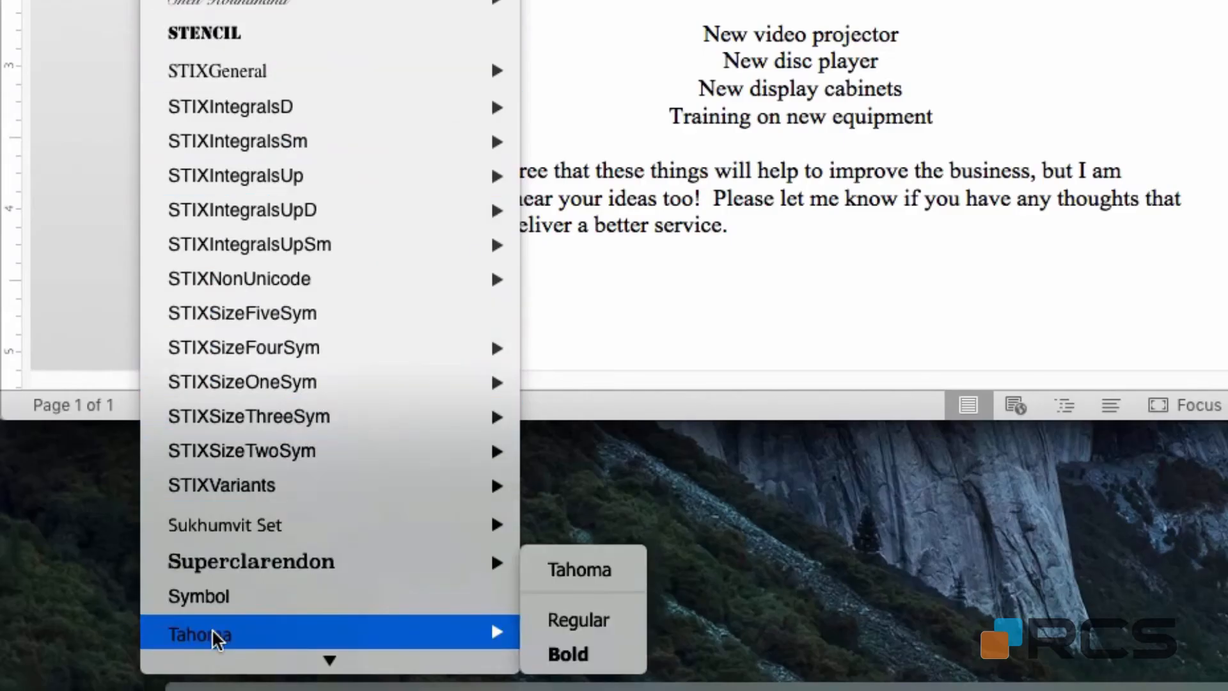
pyautogui.moveTo(329, 661)
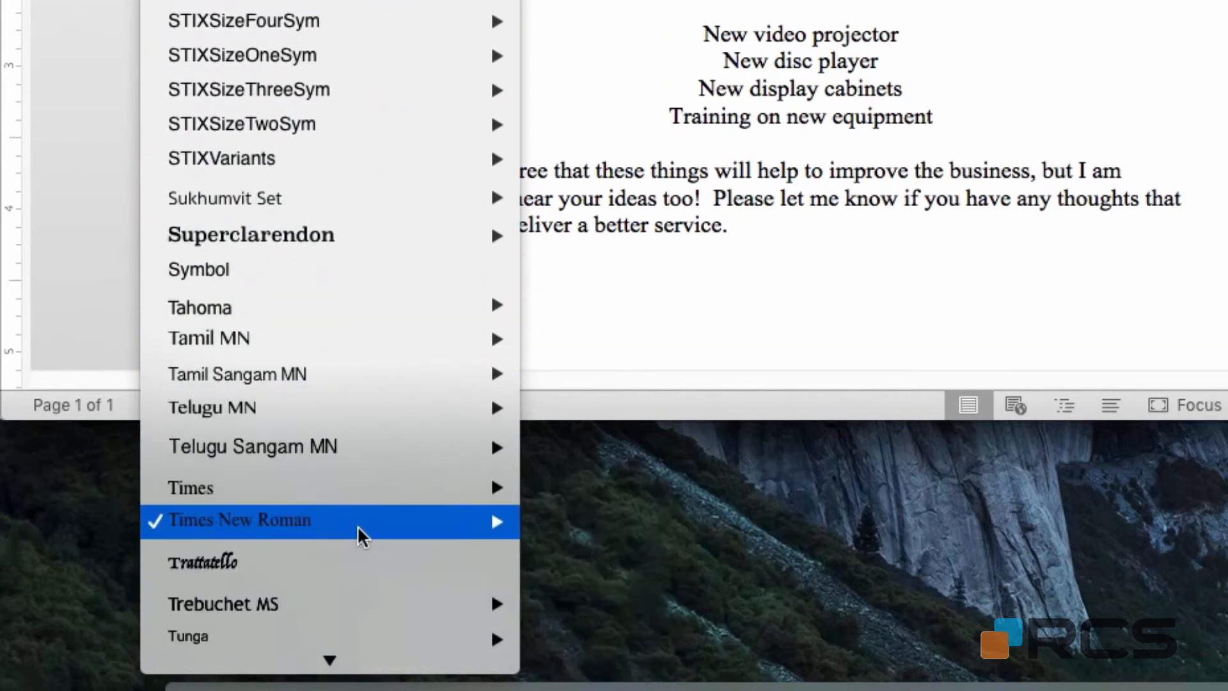
pyautogui.moveTo(360, 522)
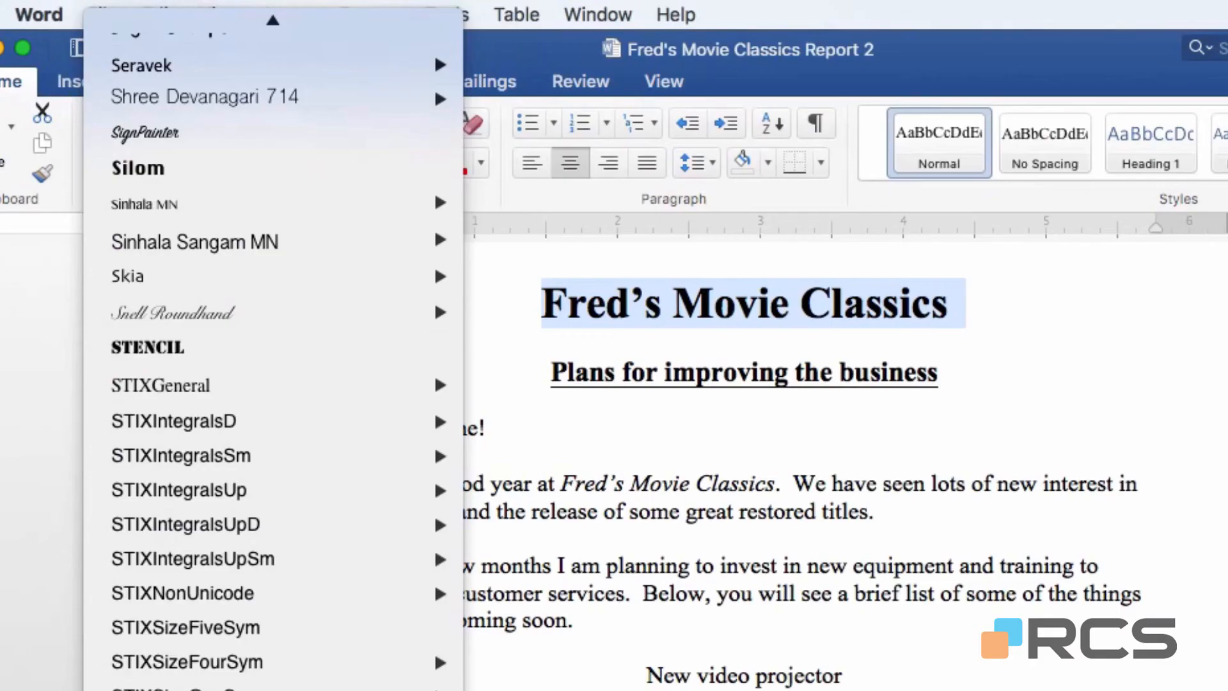
pyautogui.click(214, 347)
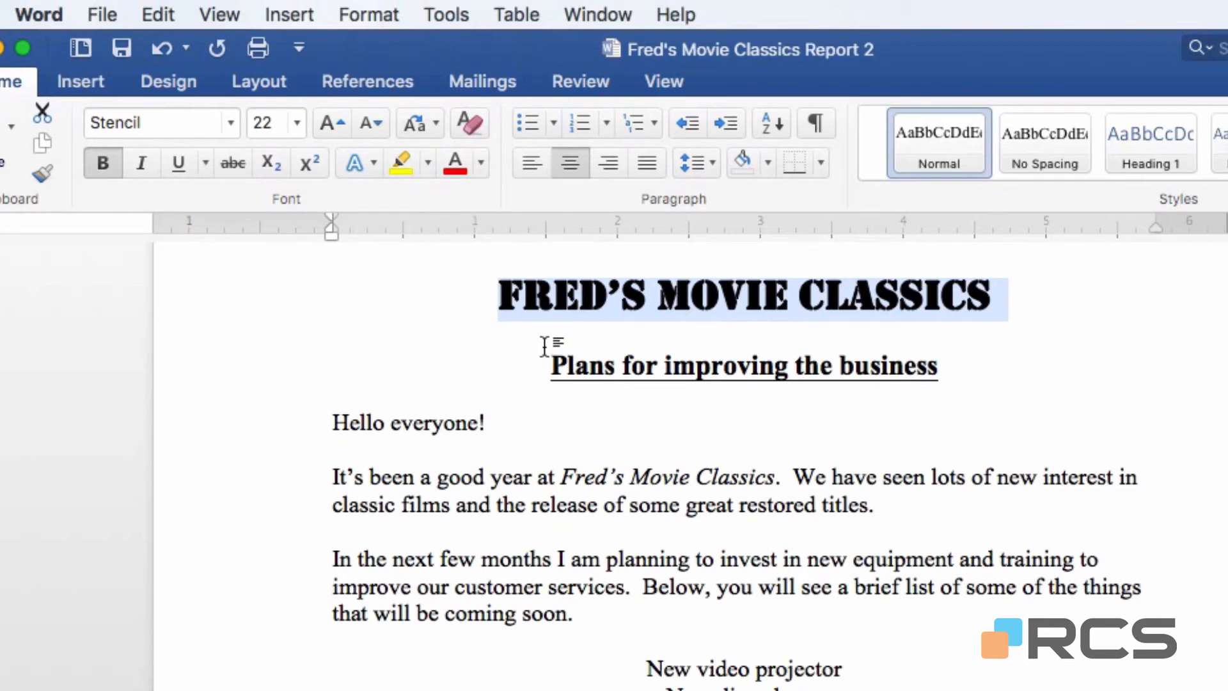
# Set the title line "Fred's Movie Classics" in Times New Roman Bold.
pyautogui.click(232, 123)
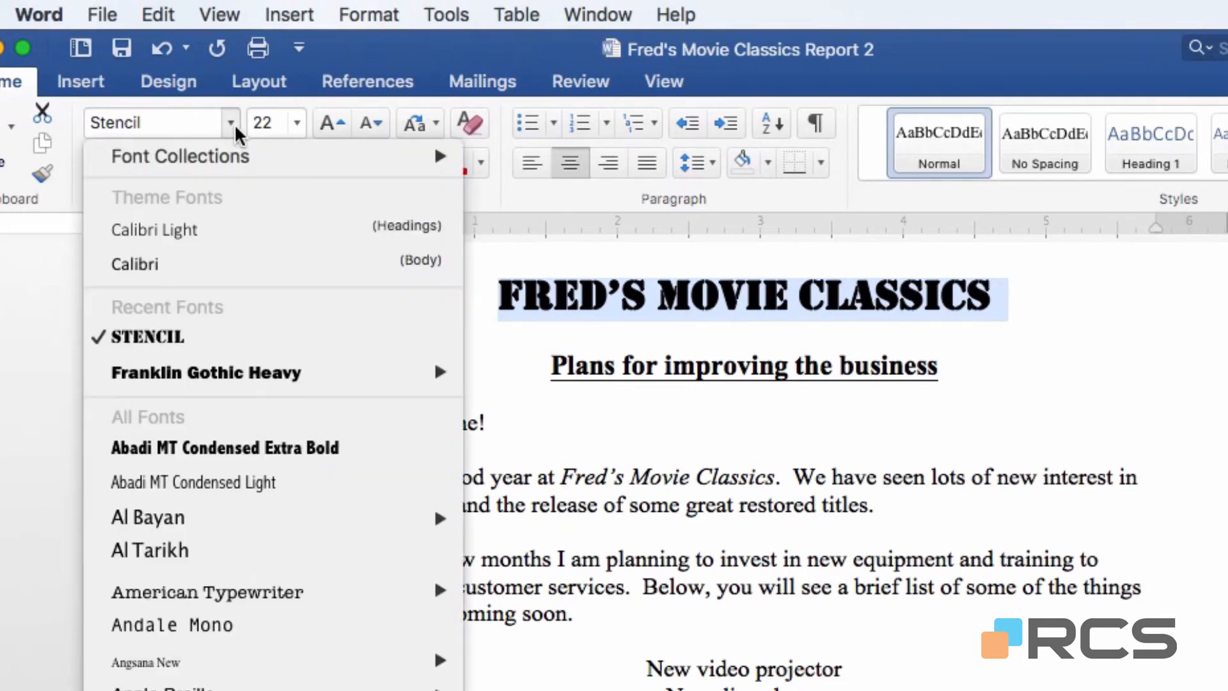
pyautogui.scroll(-15, 234, 121)
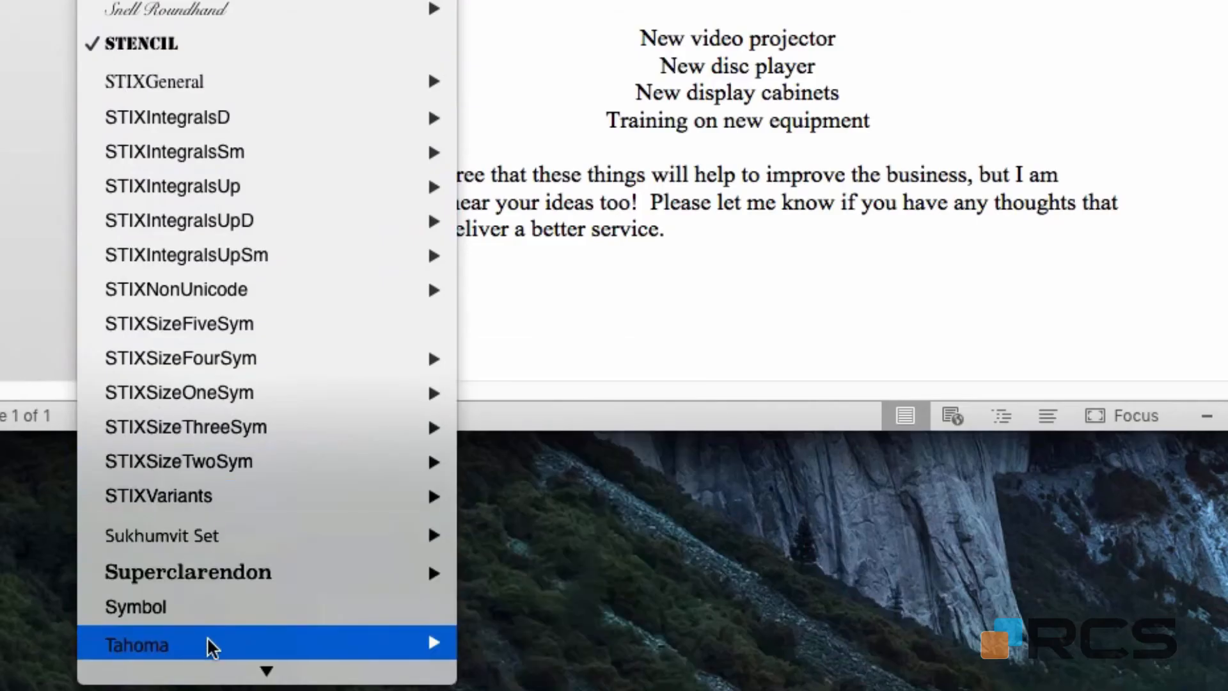
pyautogui.scroll(-10, 211, 614)
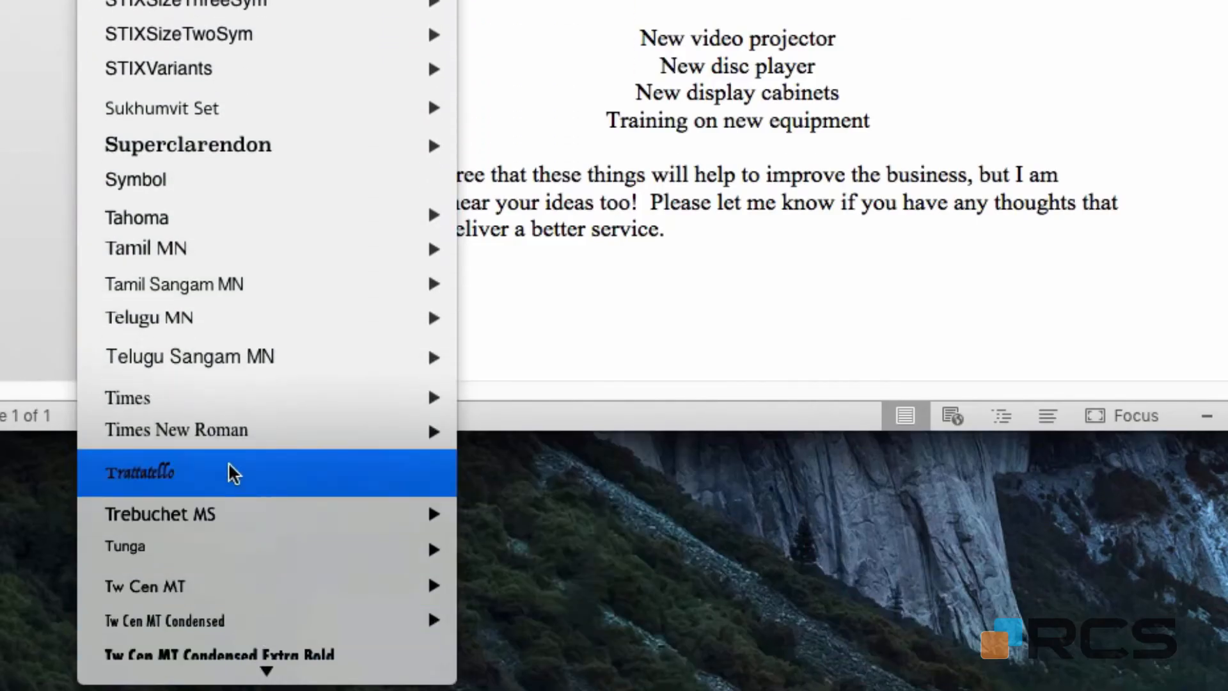
pyautogui.moveTo(198, 441)
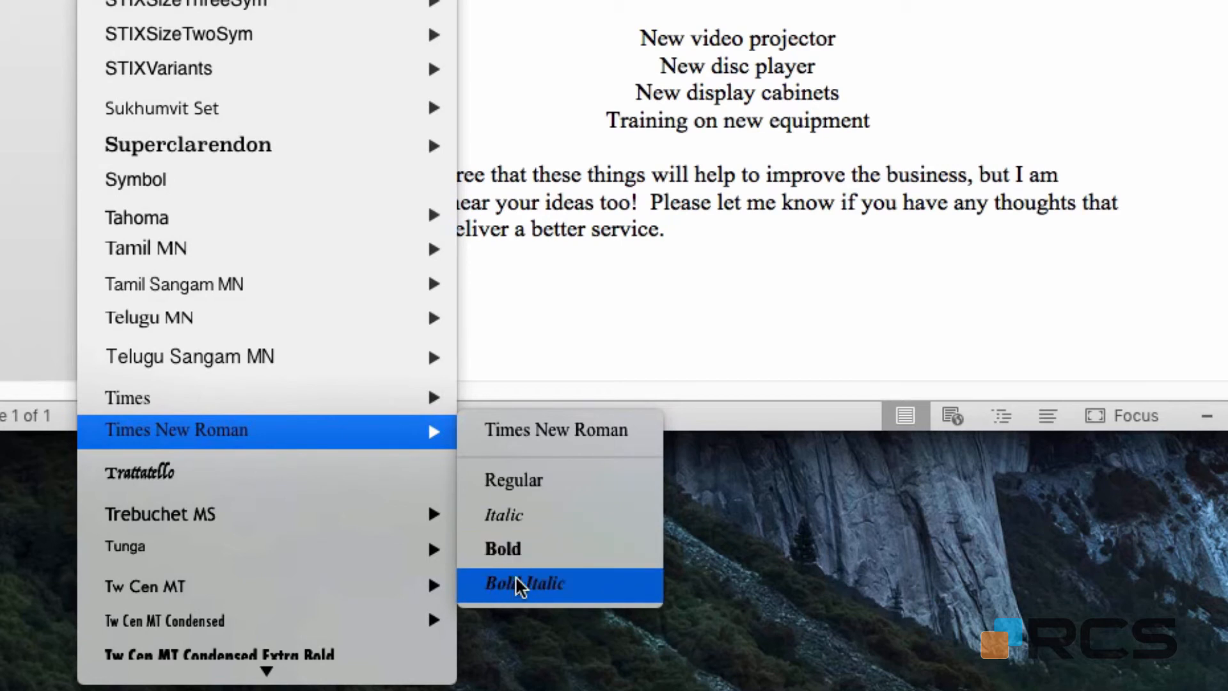
pyautogui.click(548, 549)
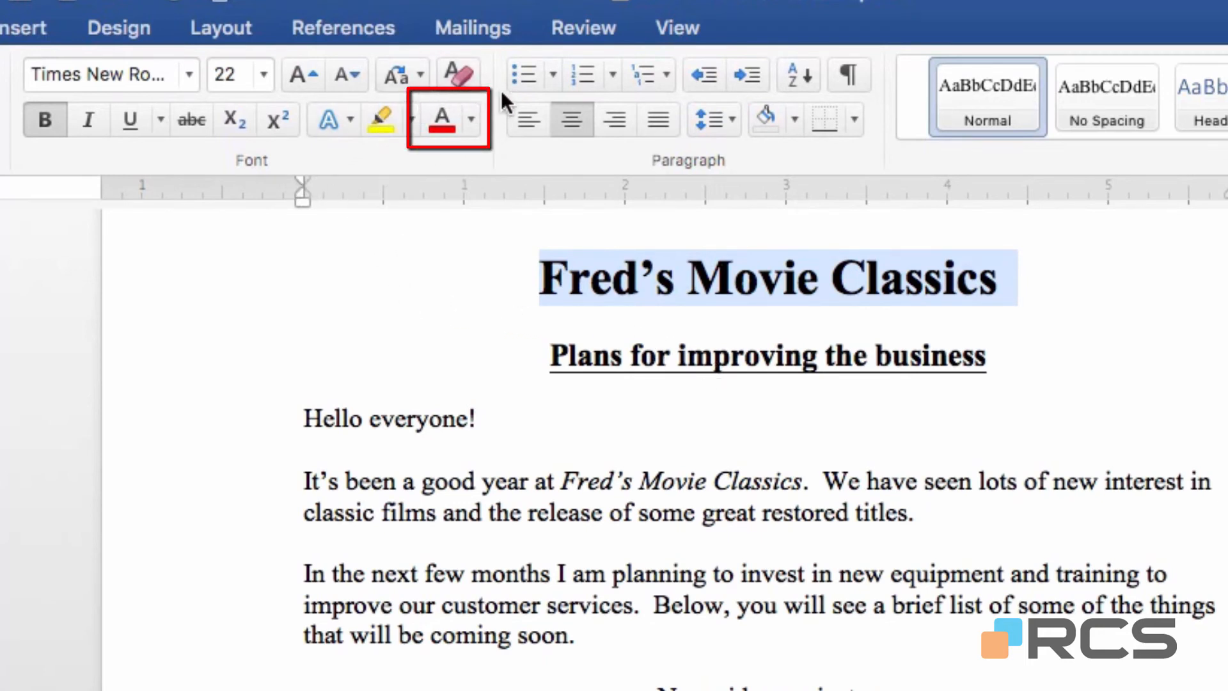
# Colour the title line "Fred's Movie Classics" standard red.
pyautogui.click(470, 118)
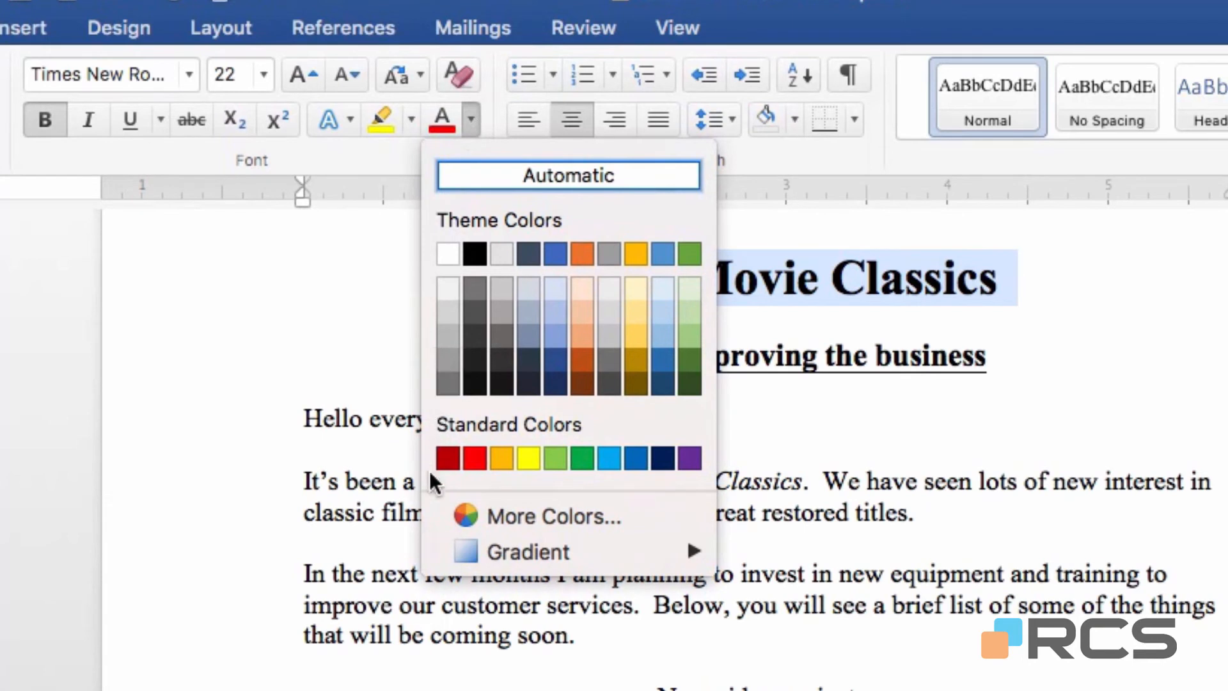
pyautogui.click(478, 464)
pyautogui.click(309, 416)
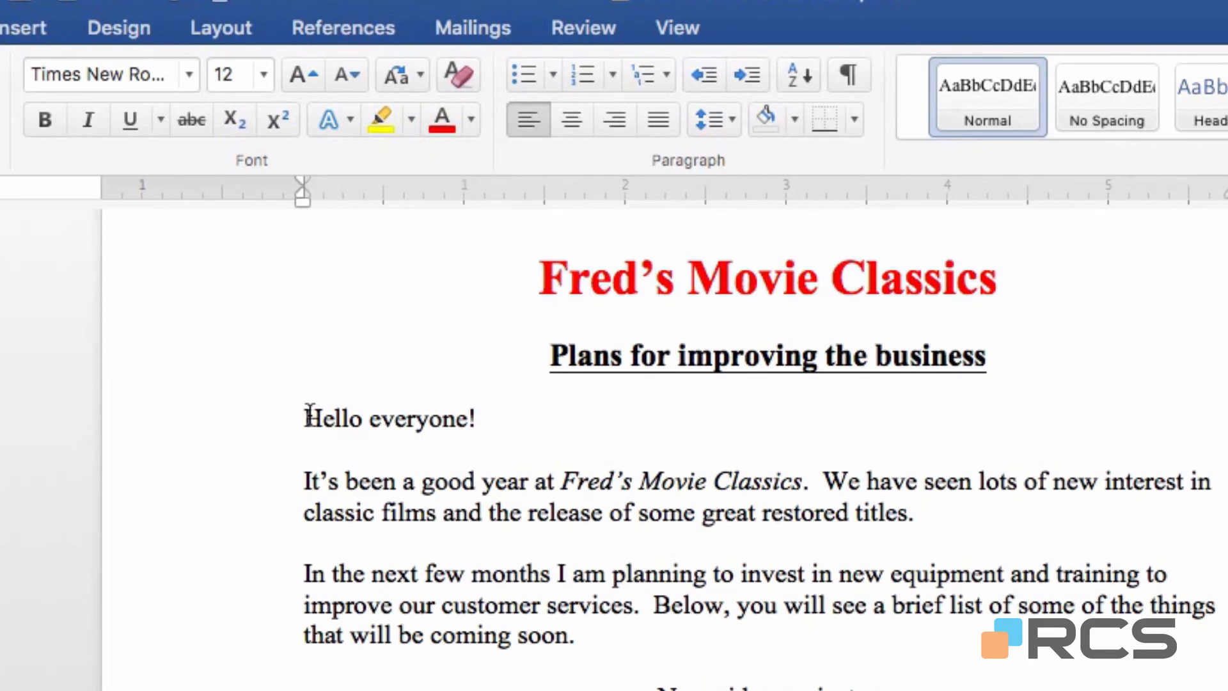
# Change the font colour of the whole title line to standard blue.
pyautogui.click(247, 286)
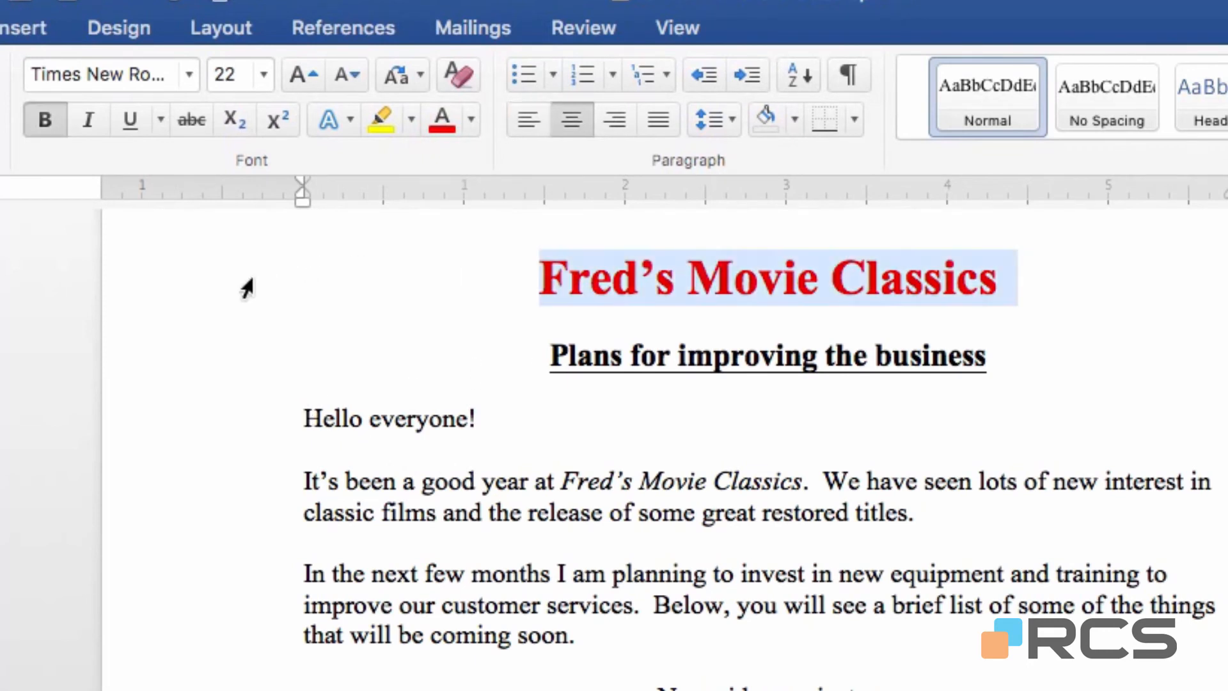
pyautogui.click(471, 119)
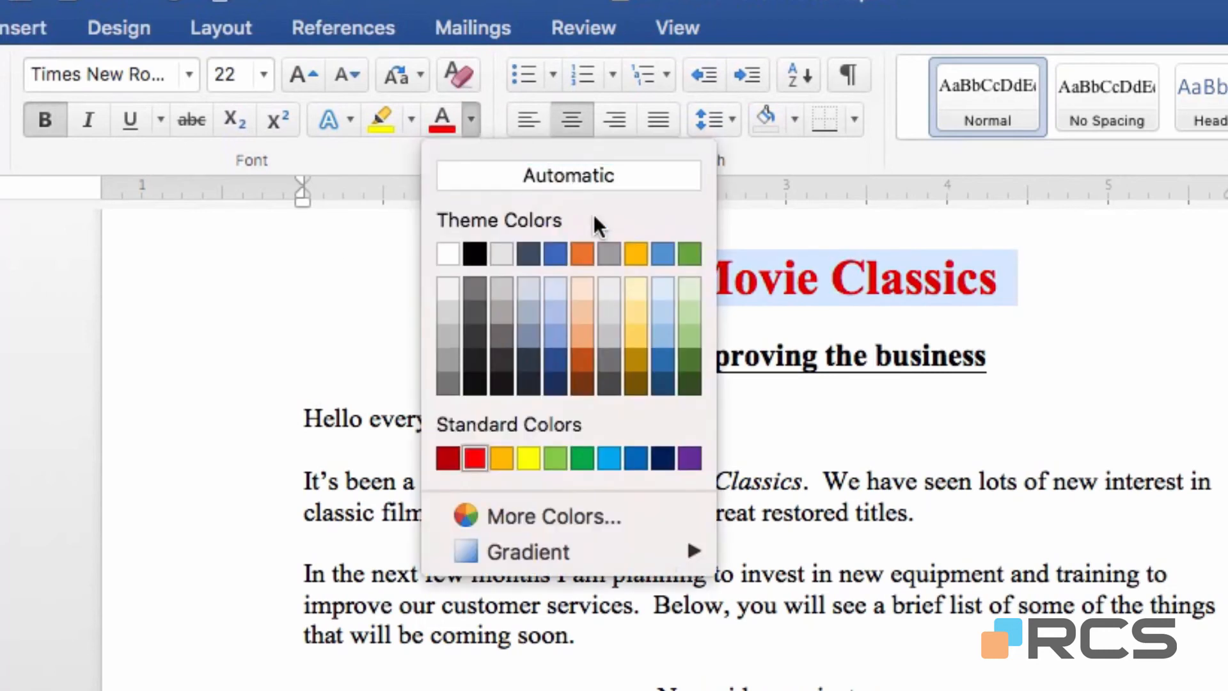
pyautogui.click(635, 453)
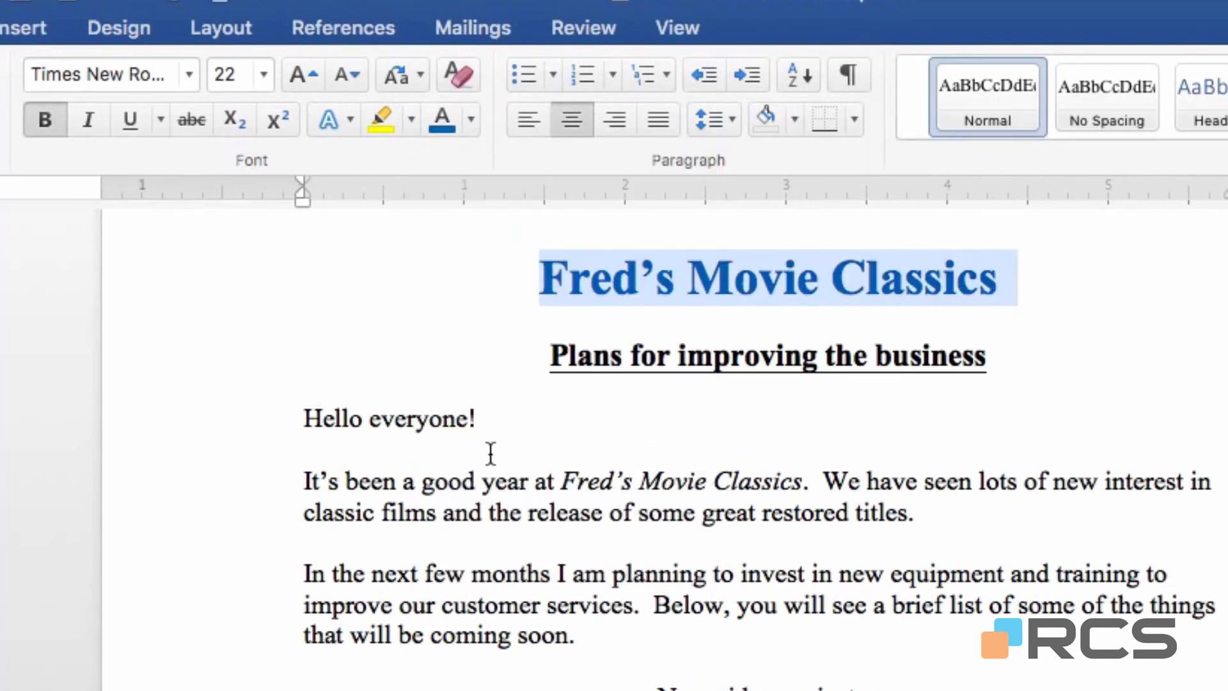
pyautogui.click(490, 420)
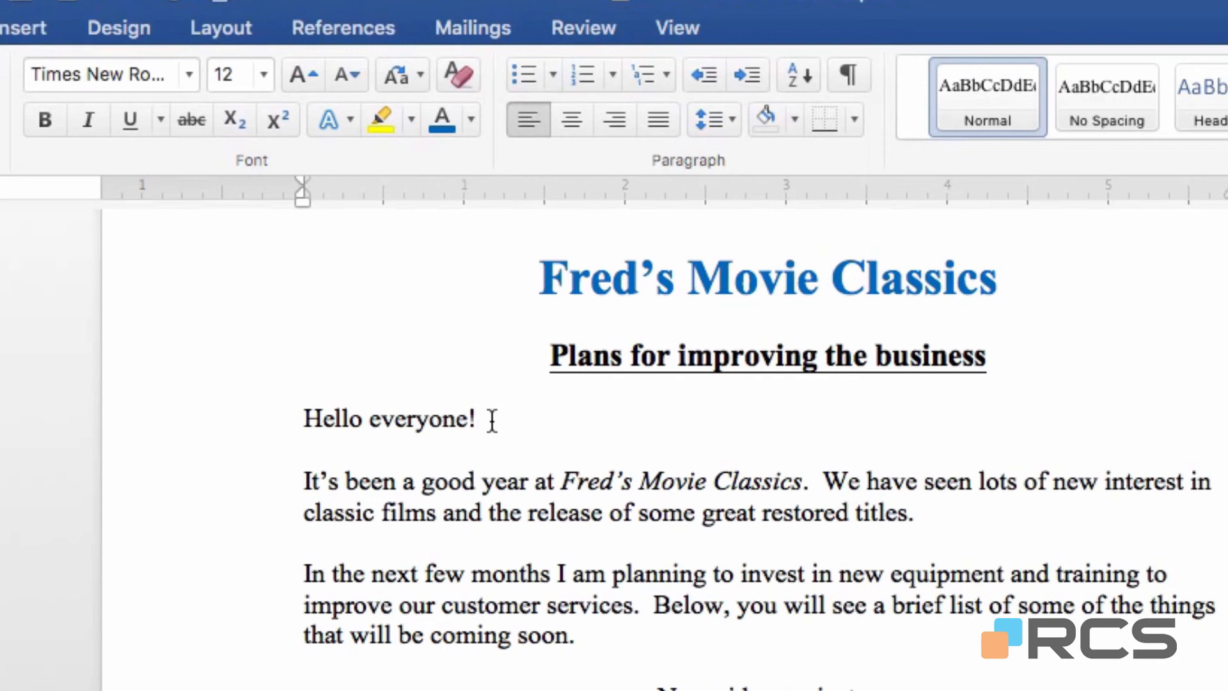
# Colour the word "Movie" in the title red and the word "Classics" light green.
pyautogui.click(760, 280)
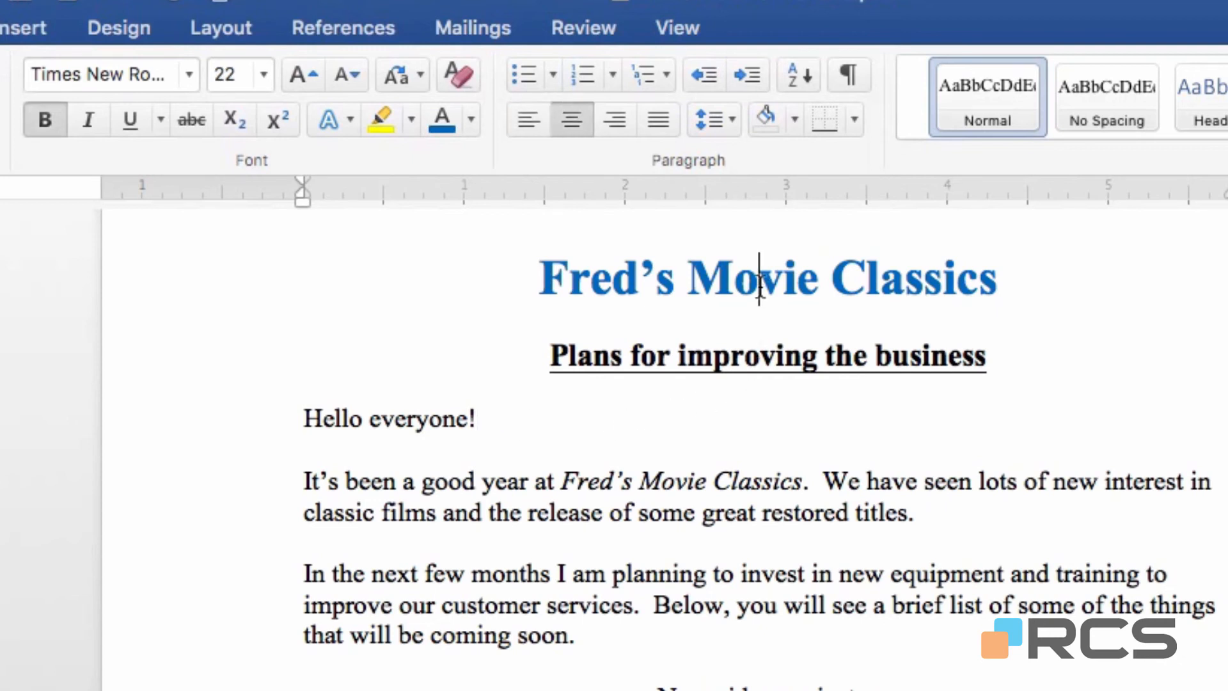
pyautogui.click(473, 123)
pyautogui.click(474, 458)
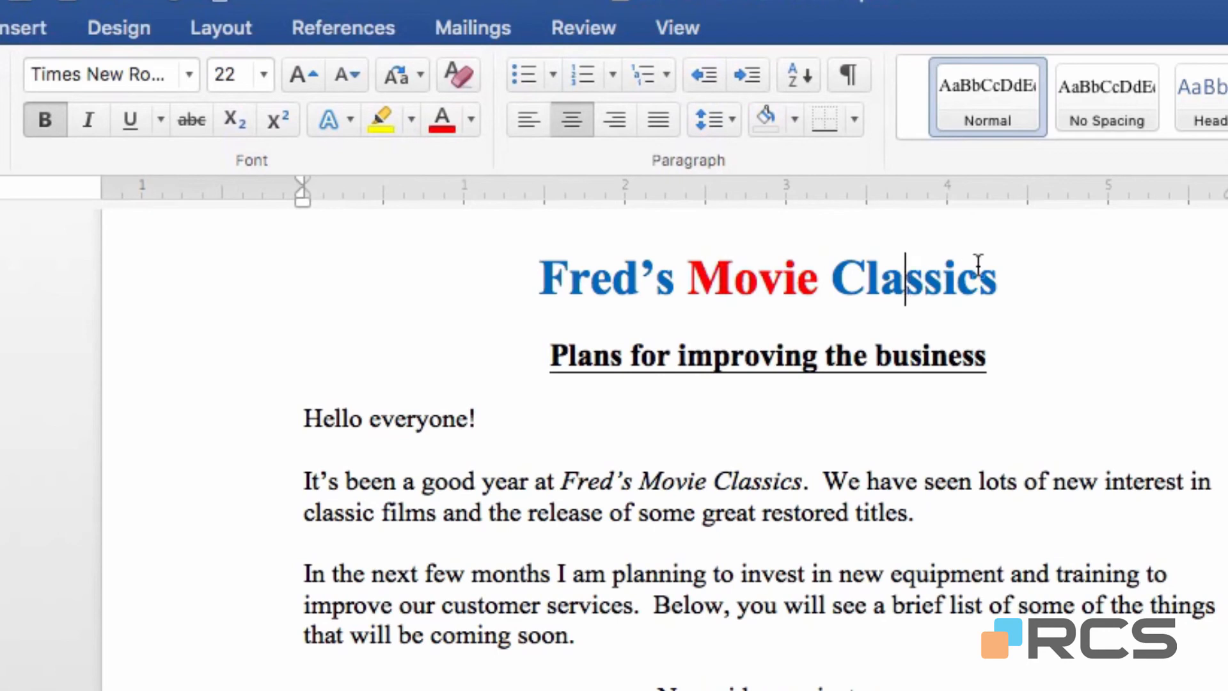
pyautogui.click(471, 118)
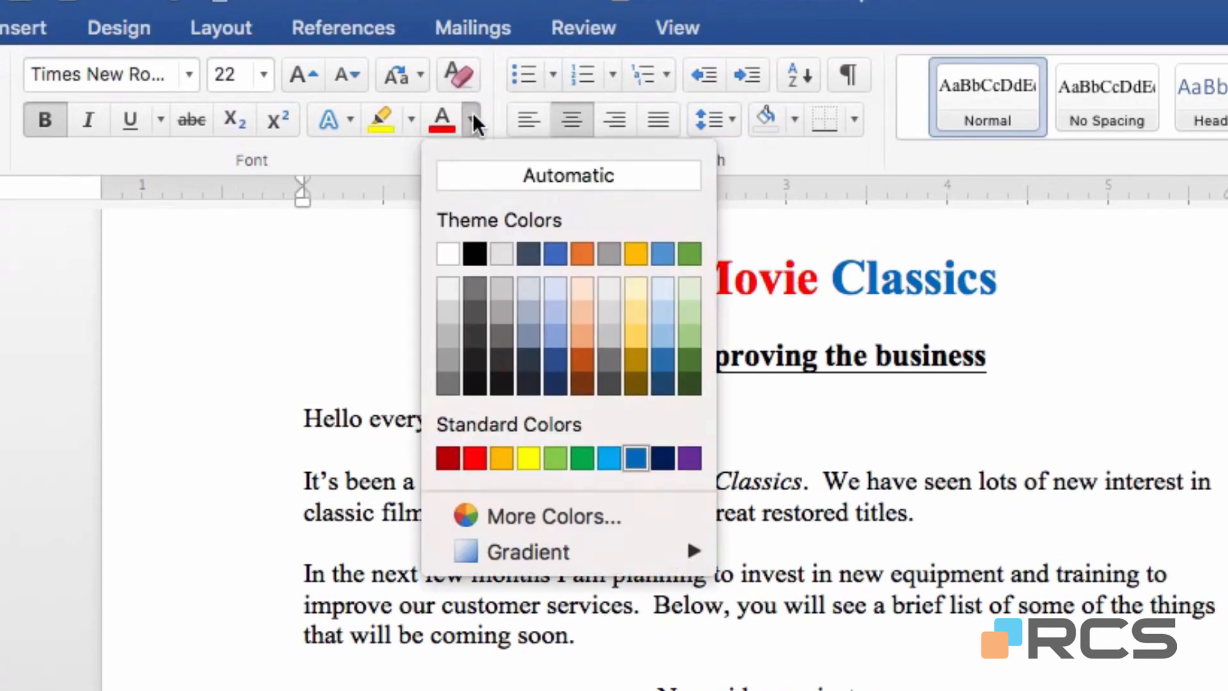
pyautogui.click(556, 460)
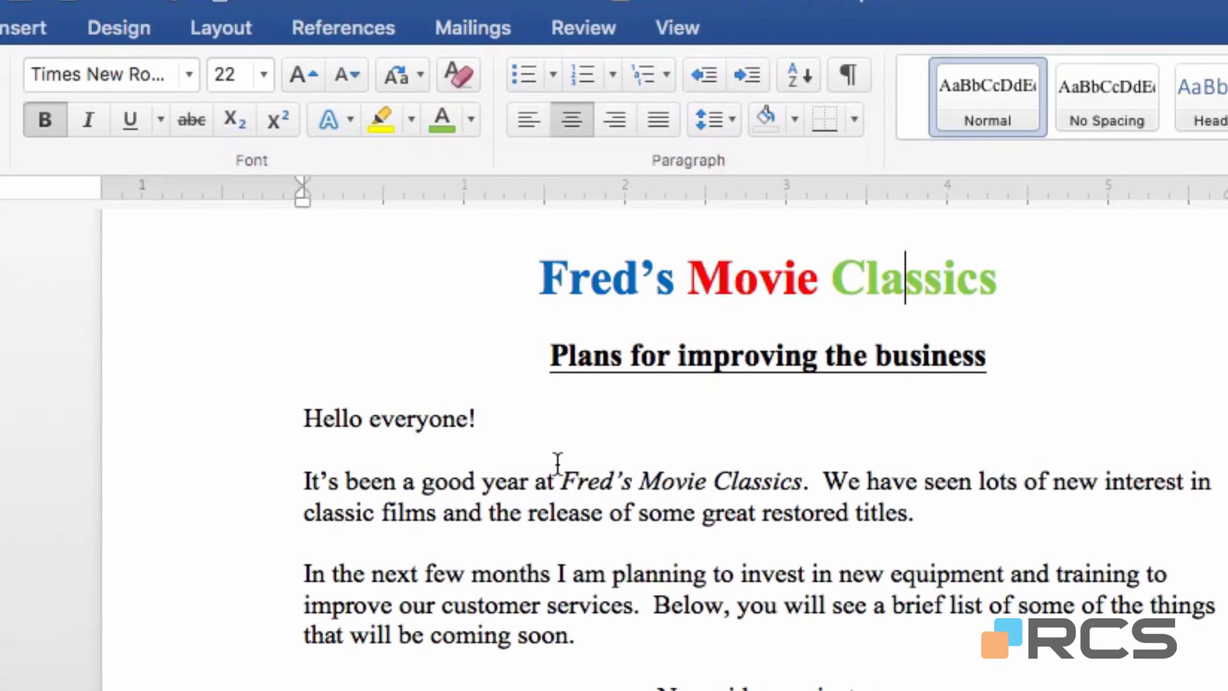
pyautogui.click(950, 512)
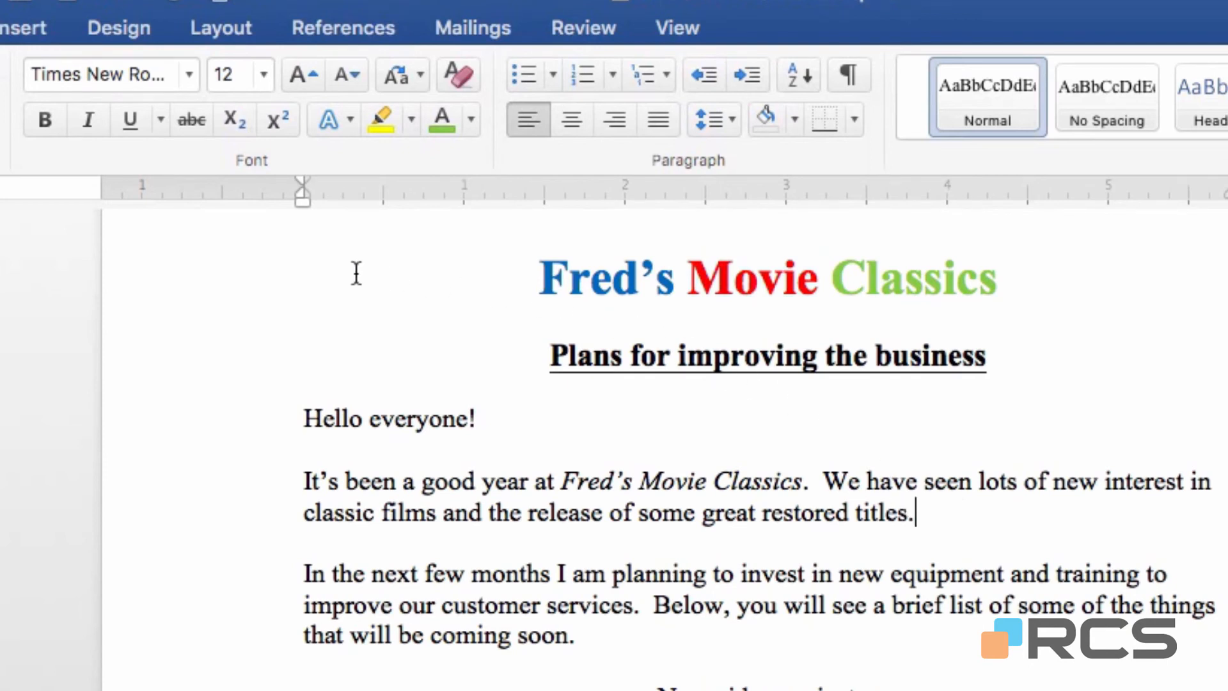
# Reset the font colour of the whole title line to Automatic.
pyautogui.click(232, 304)
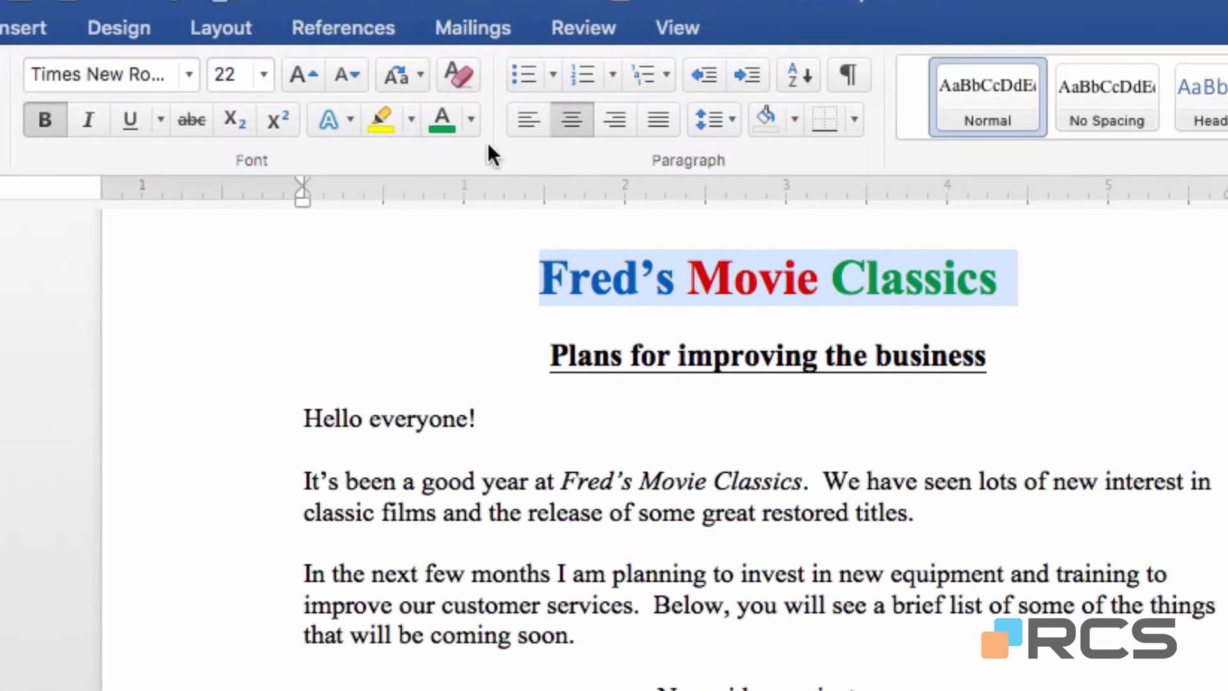
pyautogui.click(472, 119)
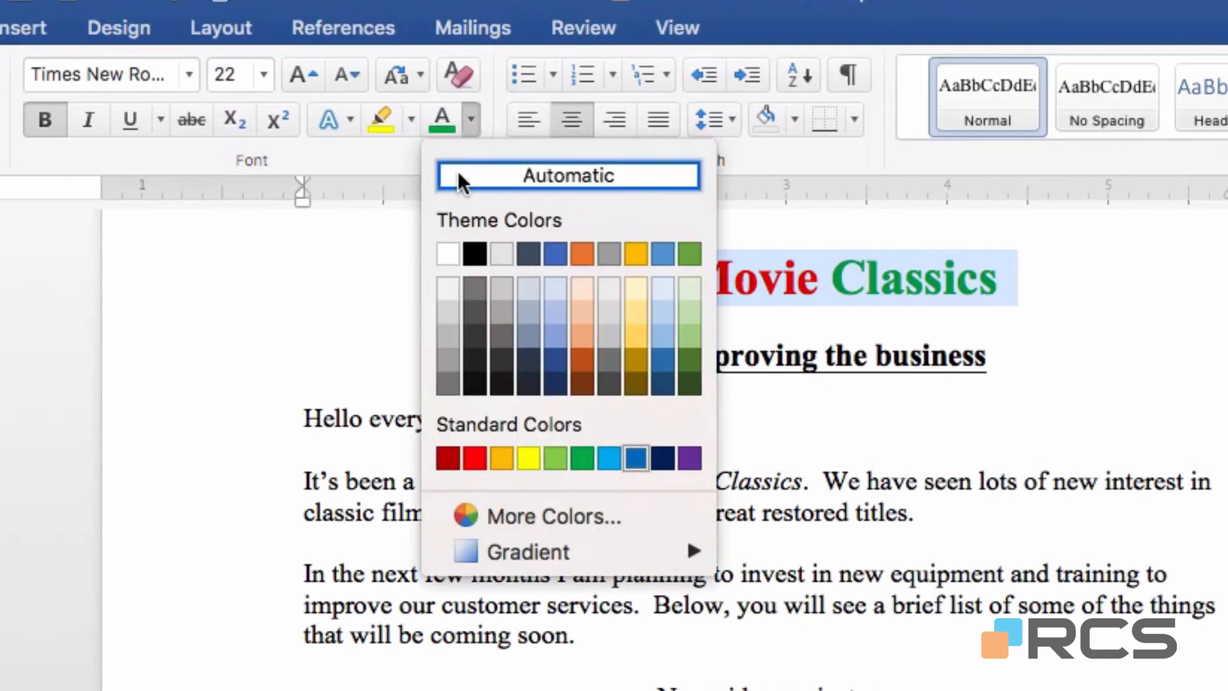
pyautogui.click(521, 177)
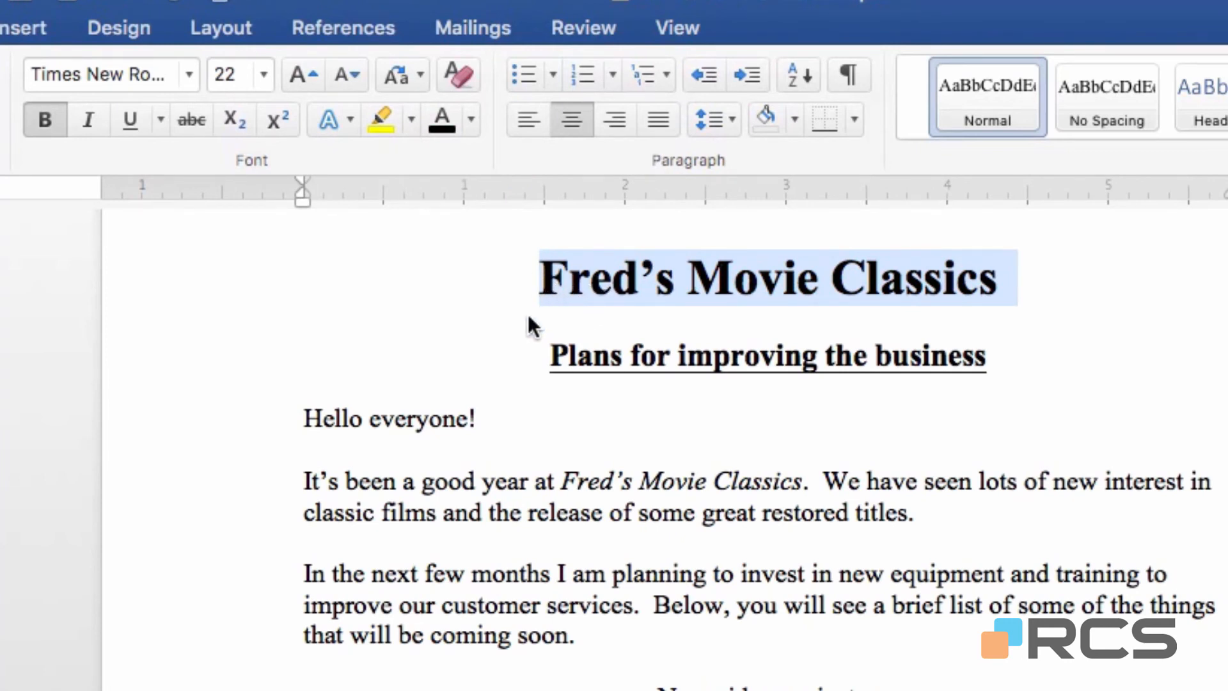
pyautogui.click(513, 433)
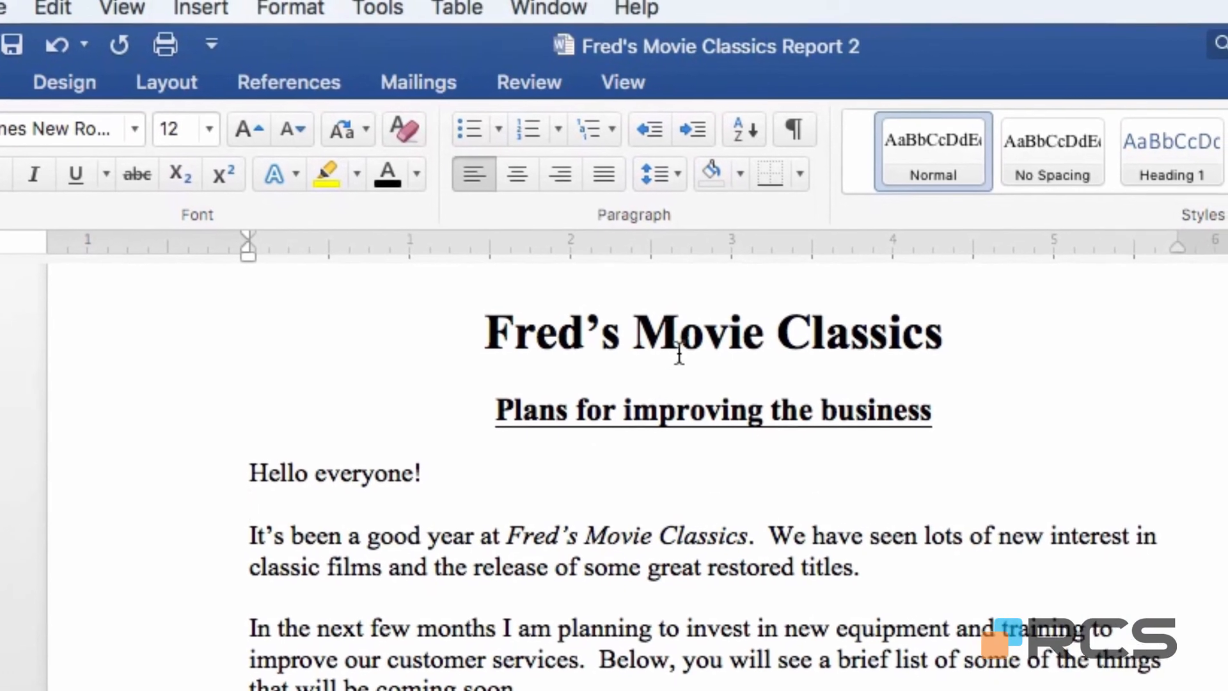
# Switch to the document "Press Release Sample (formatting)" and right-align its date line "March 12th".
pyautogui.click(547, 17)
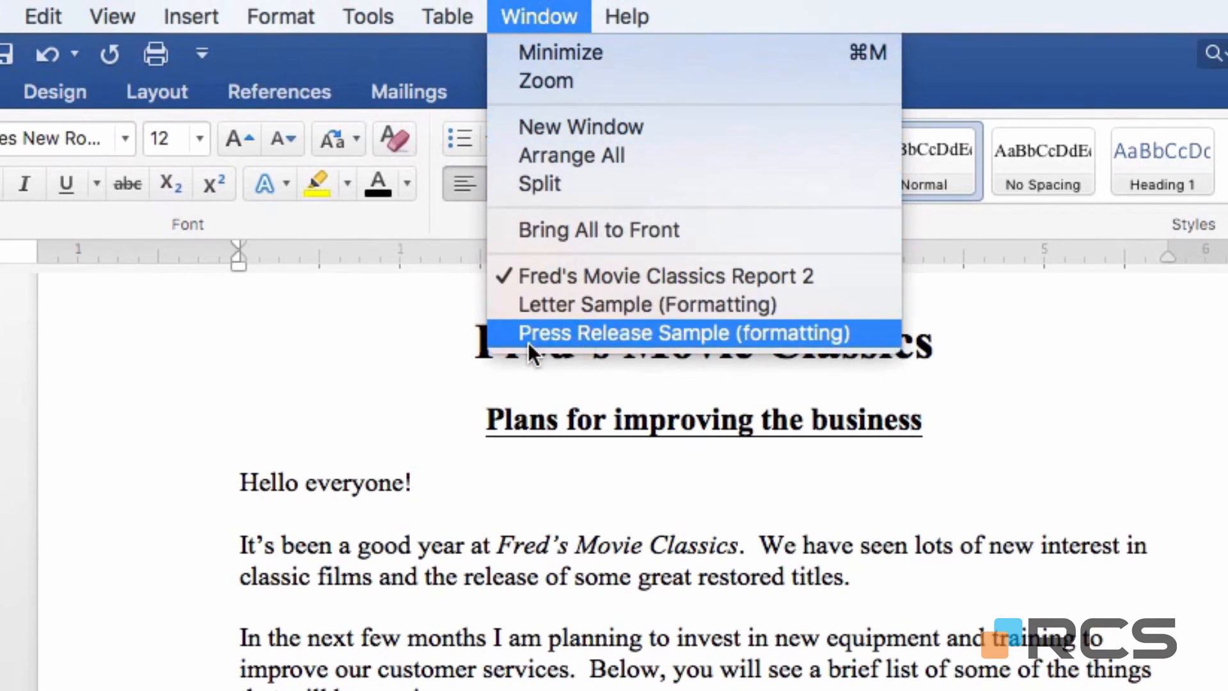
pyautogui.click(639, 329)
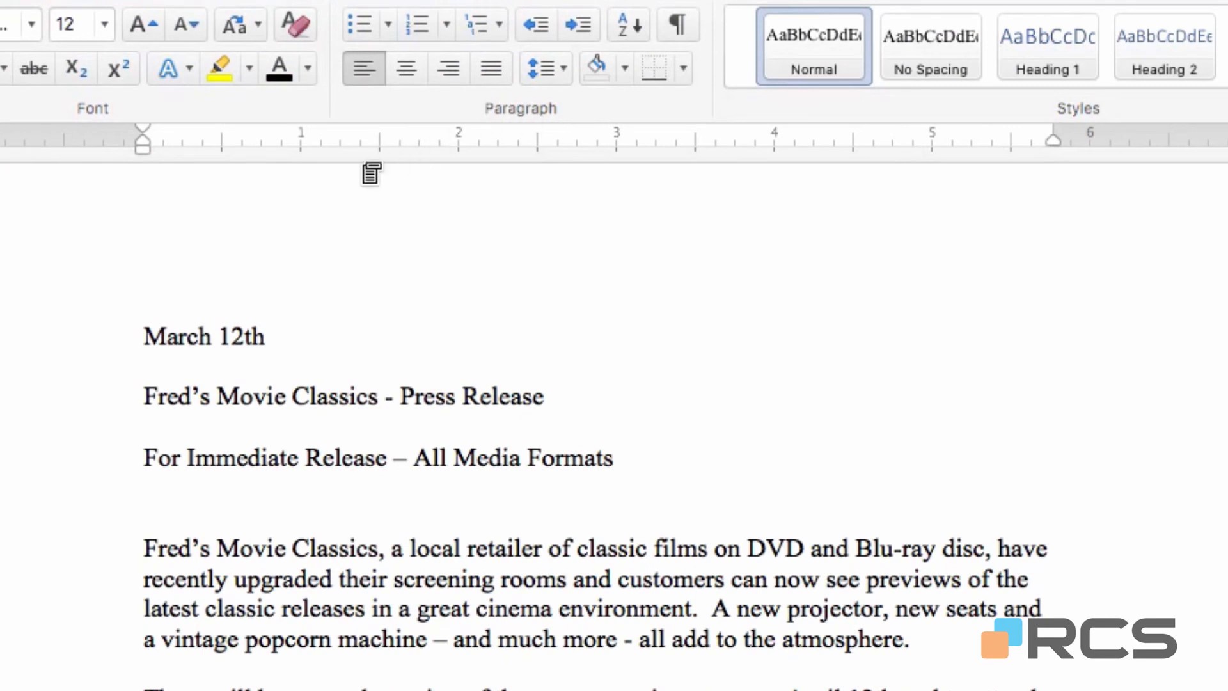
pyautogui.click(195, 327)
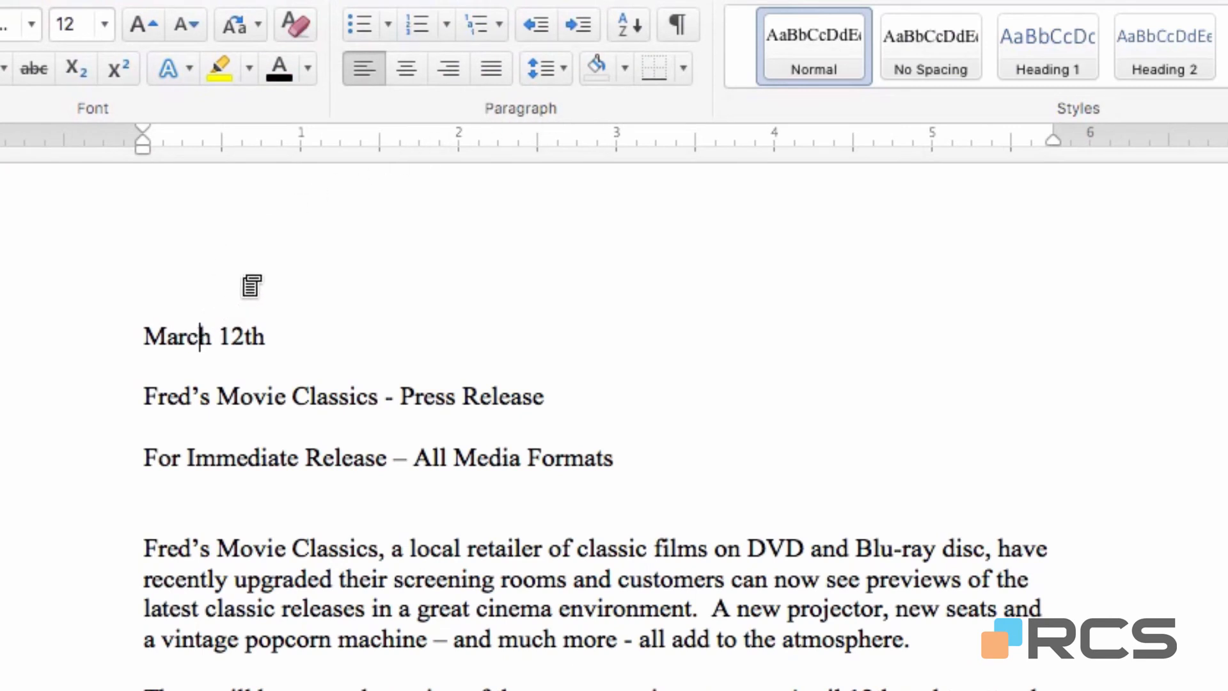
pyautogui.click(452, 72)
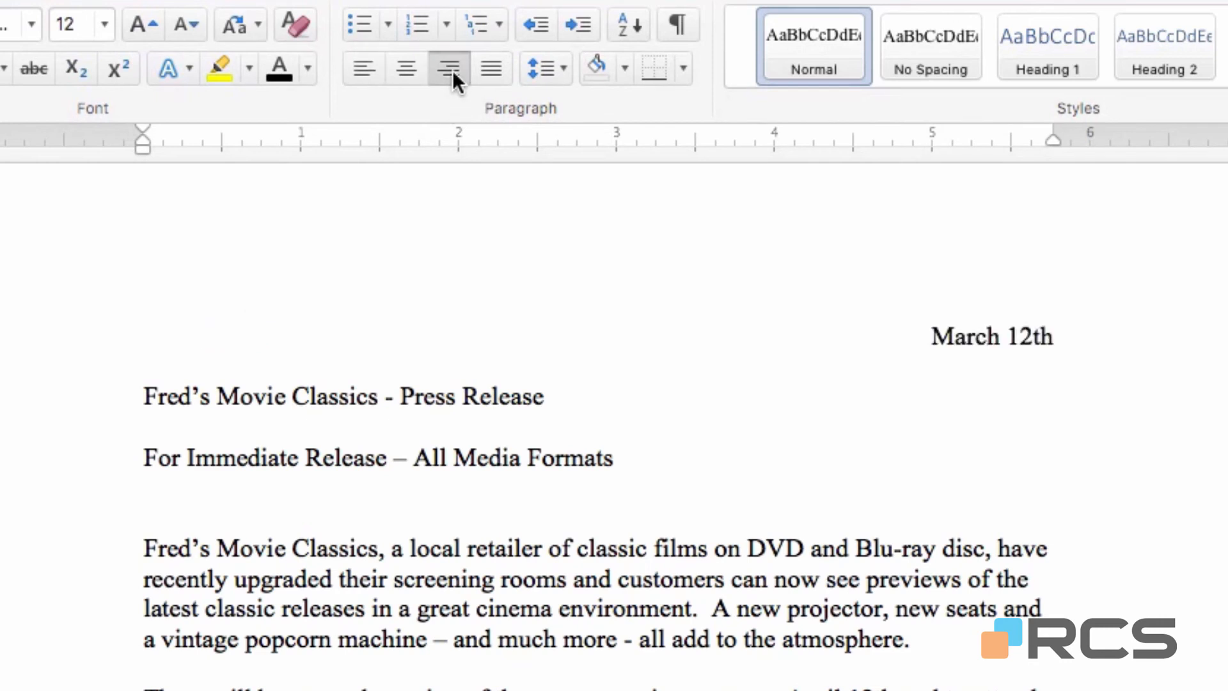
# Centre and bold the lines "Fred's Movie Classics - Press Release" and "For Immediate Release – All Media Formats".
pyautogui.moveTo(82, 398); pyautogui.dragTo(83, 467)
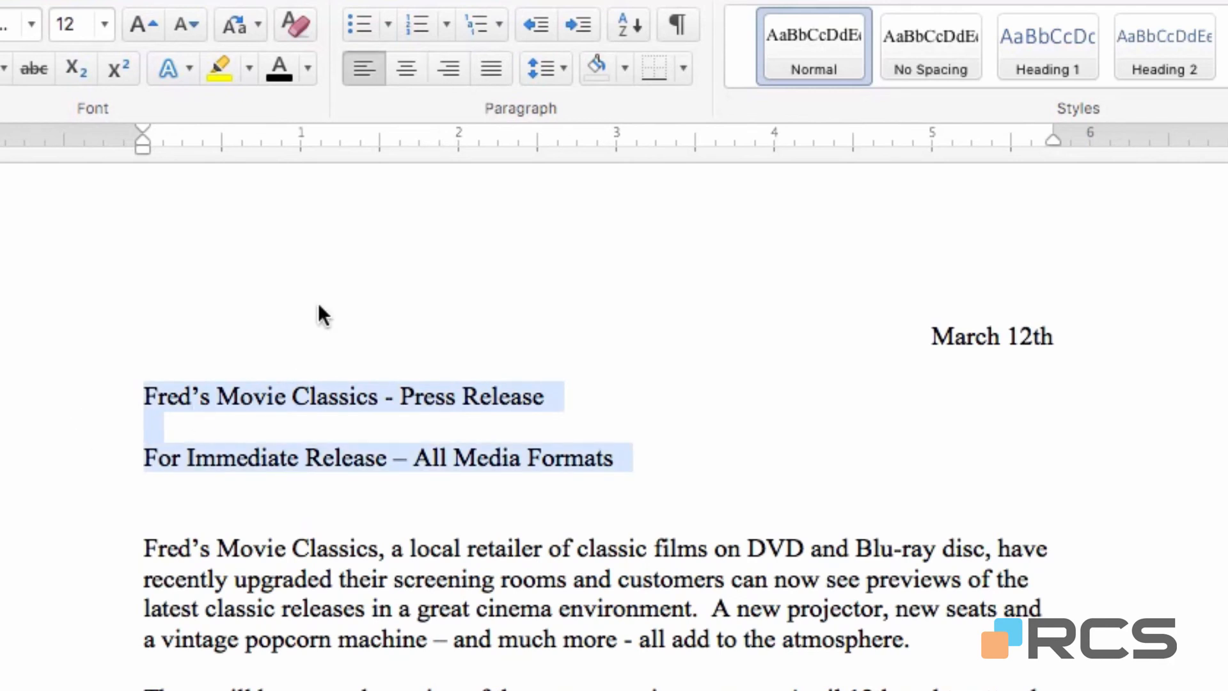
pyautogui.click(407, 69)
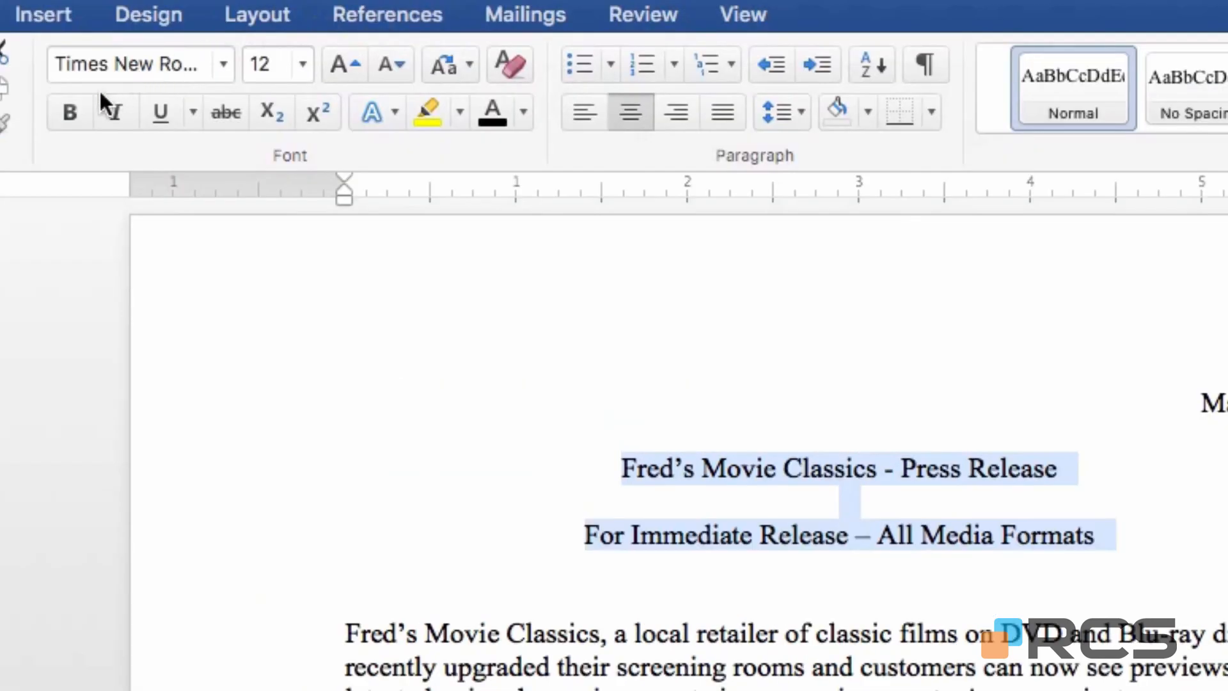
pyautogui.click(76, 111)
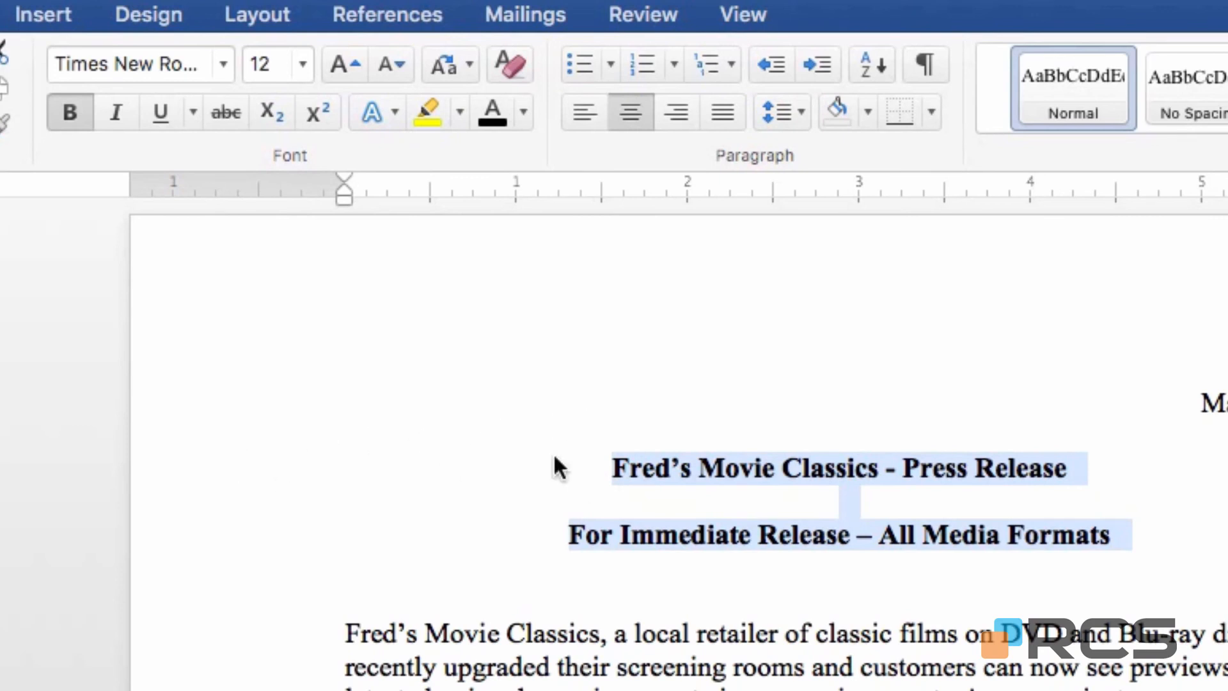
# Set the font size of the heading "Fred's Movie Classics - Press Release" to 20.
pyautogui.click(286, 476)
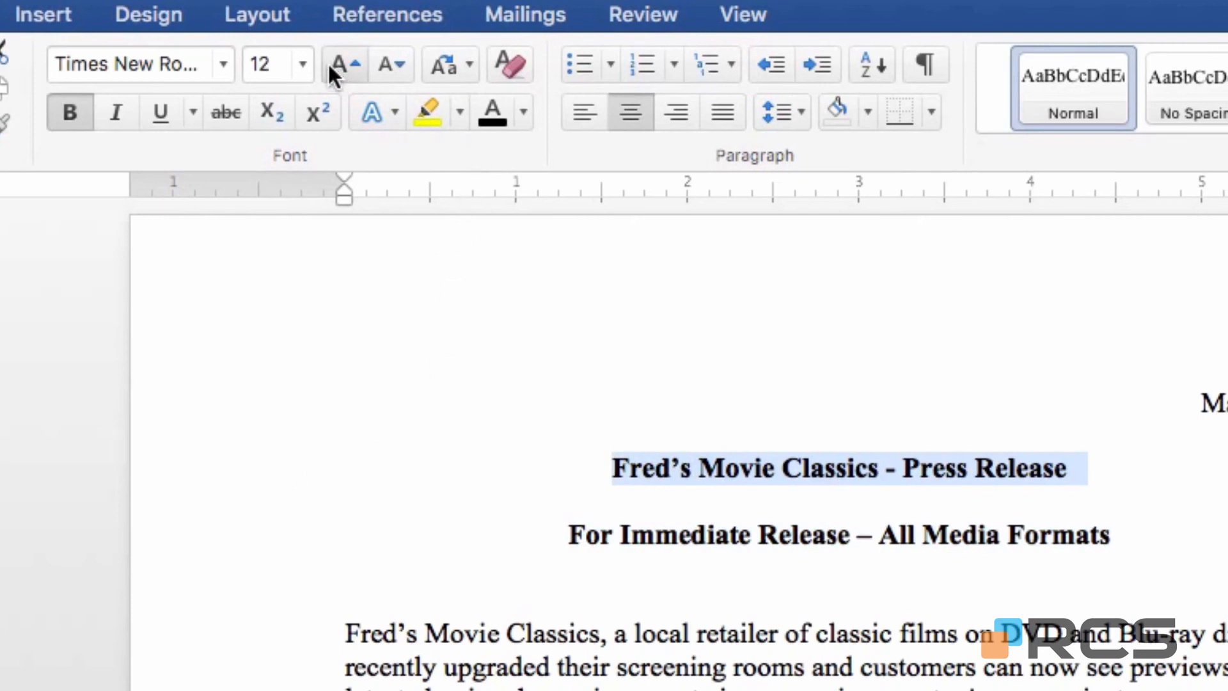
pyautogui.click(304, 64)
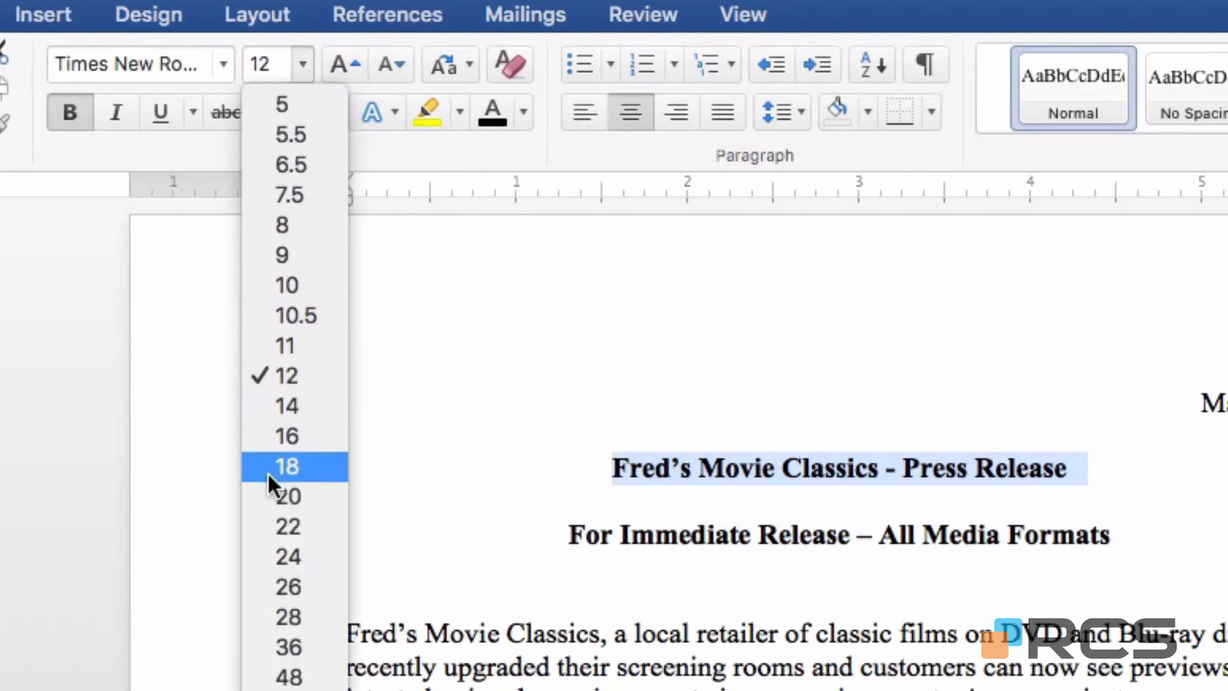
pyautogui.click(279, 494)
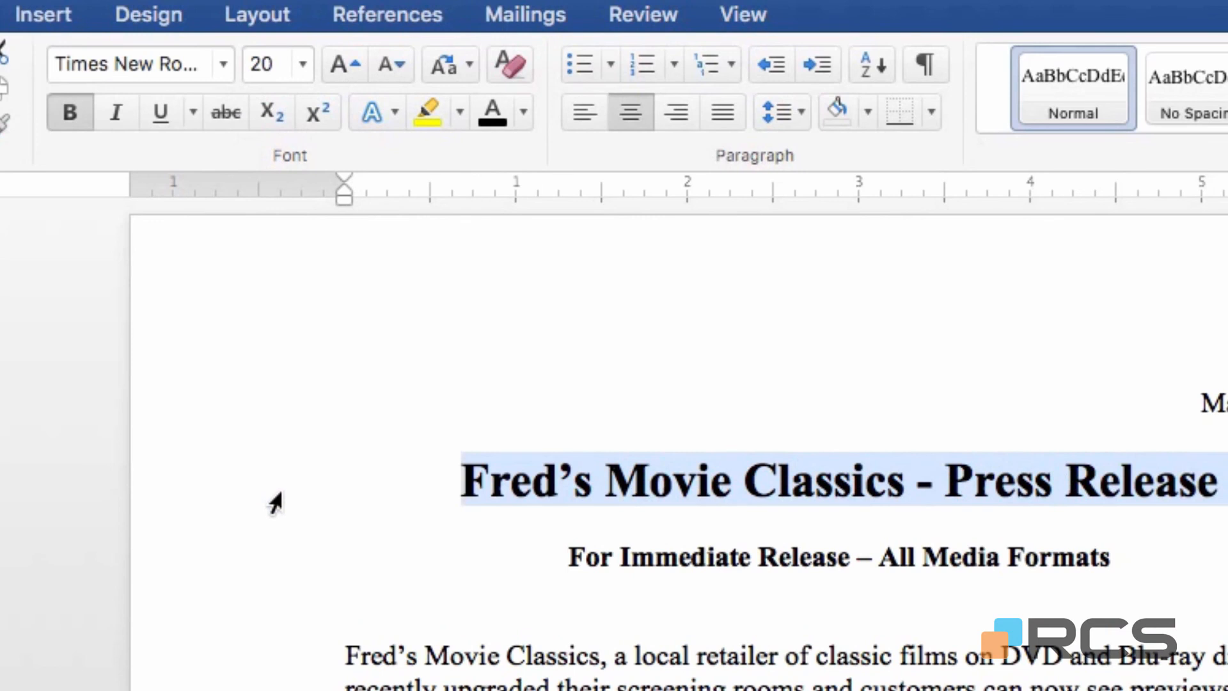
# Set the subheading "For Immediate Release – All Media Formats" to font size 14 and underline it.
pyautogui.click(267, 562)
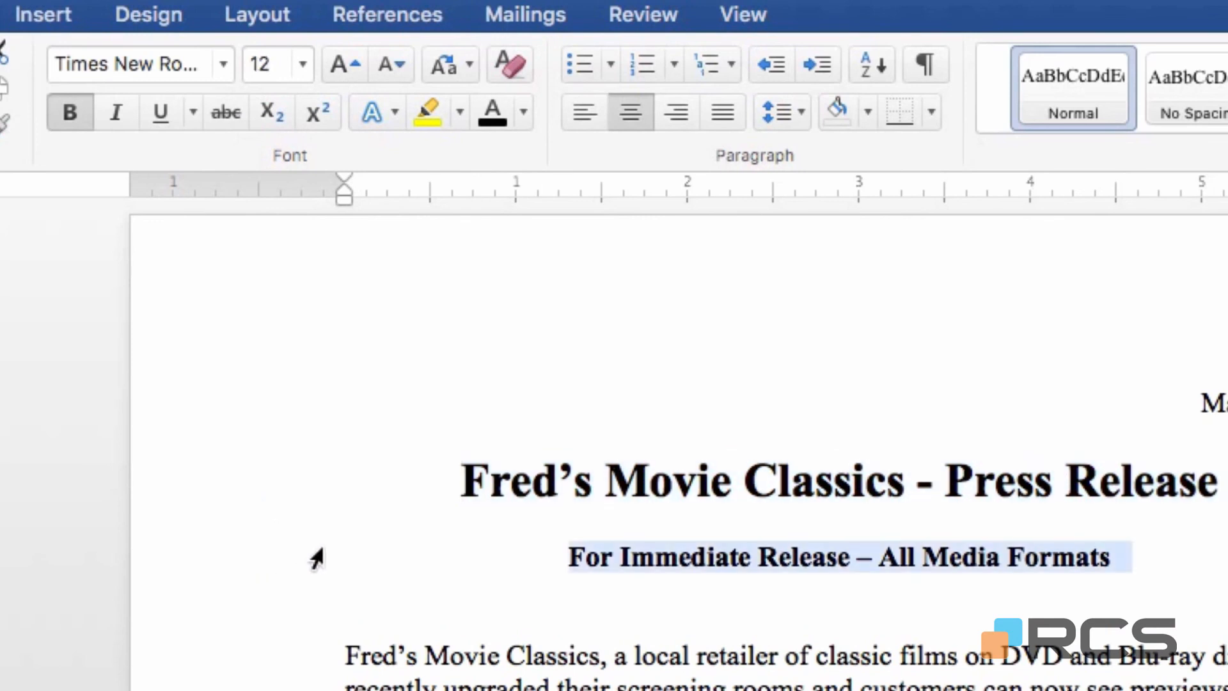
pyautogui.click(305, 59)
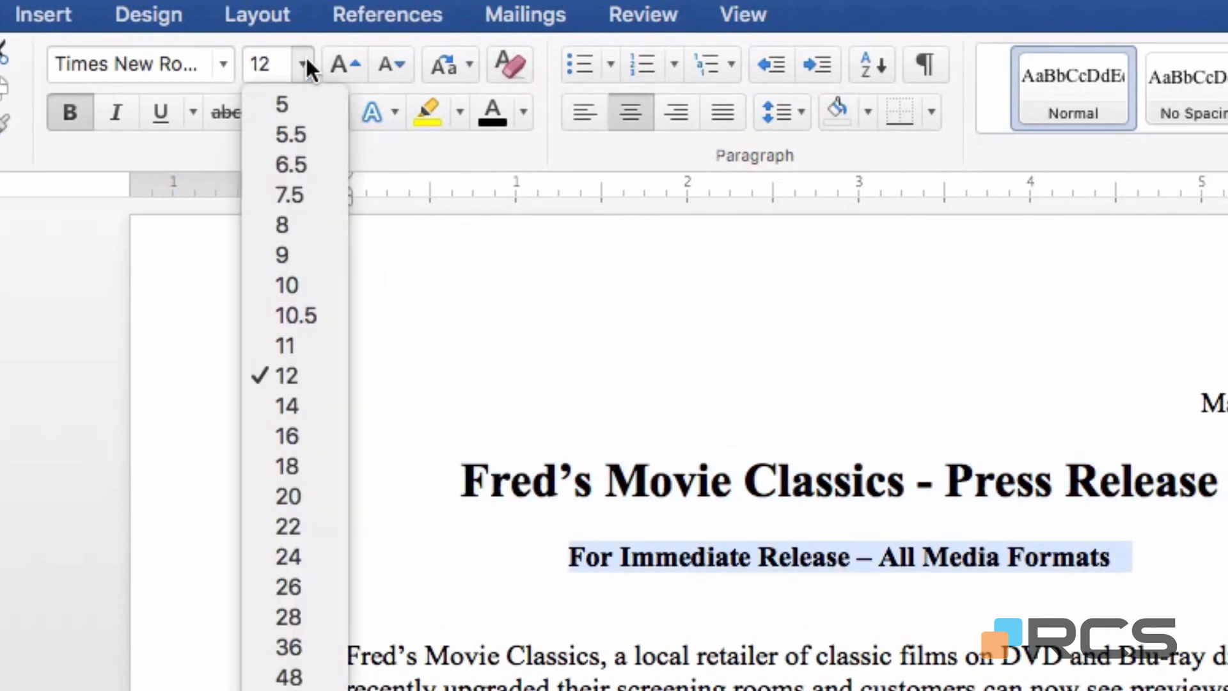
pyautogui.click(291, 403)
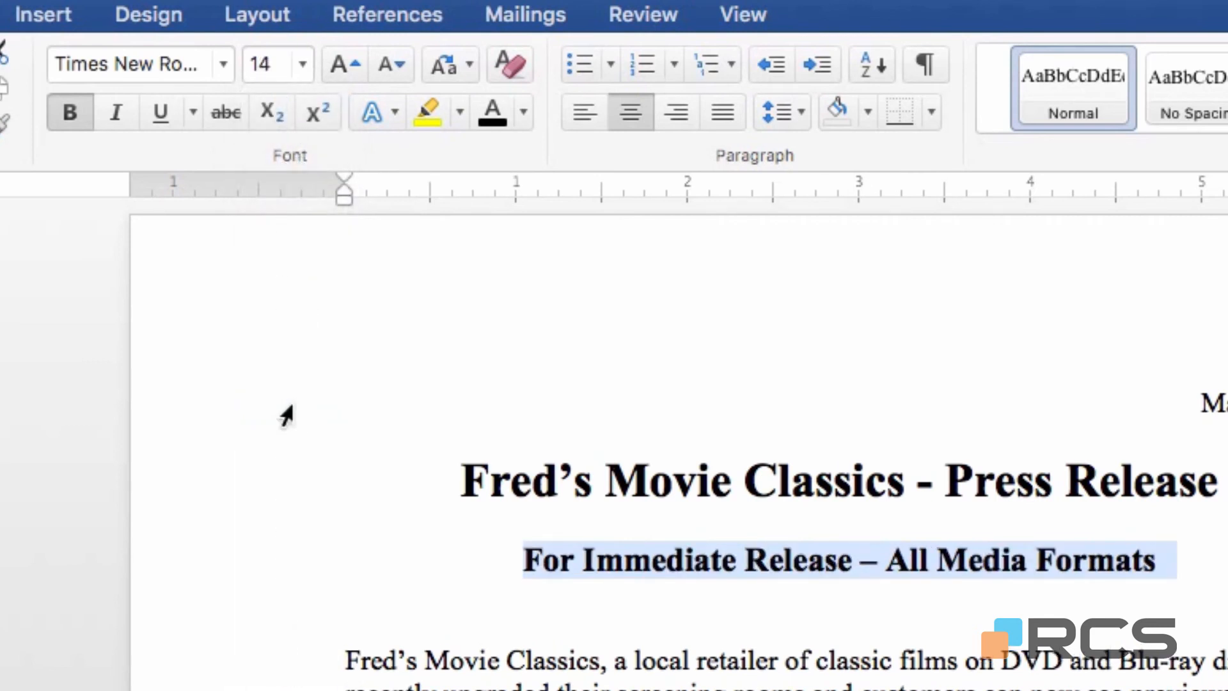
pyautogui.click(163, 112)
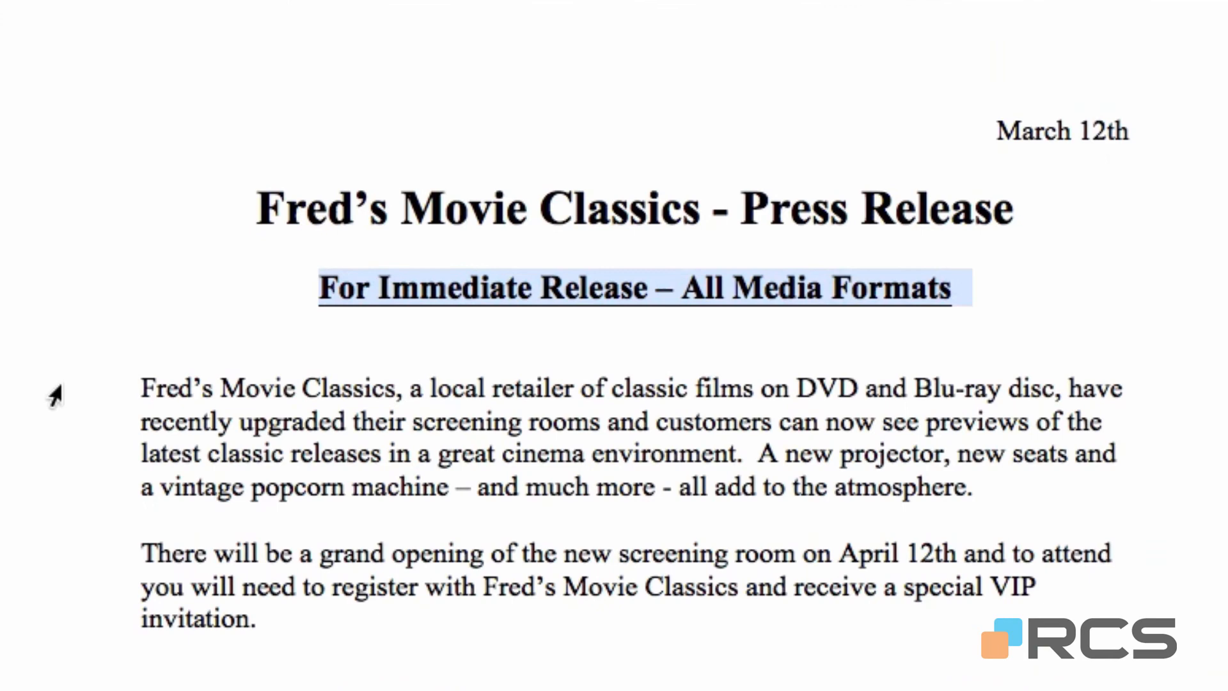
# Justify the two body paragraphs of the press release and centre the contact details line below them.
pyautogui.moveTo(55, 394); pyautogui.dragTo(38, 633)
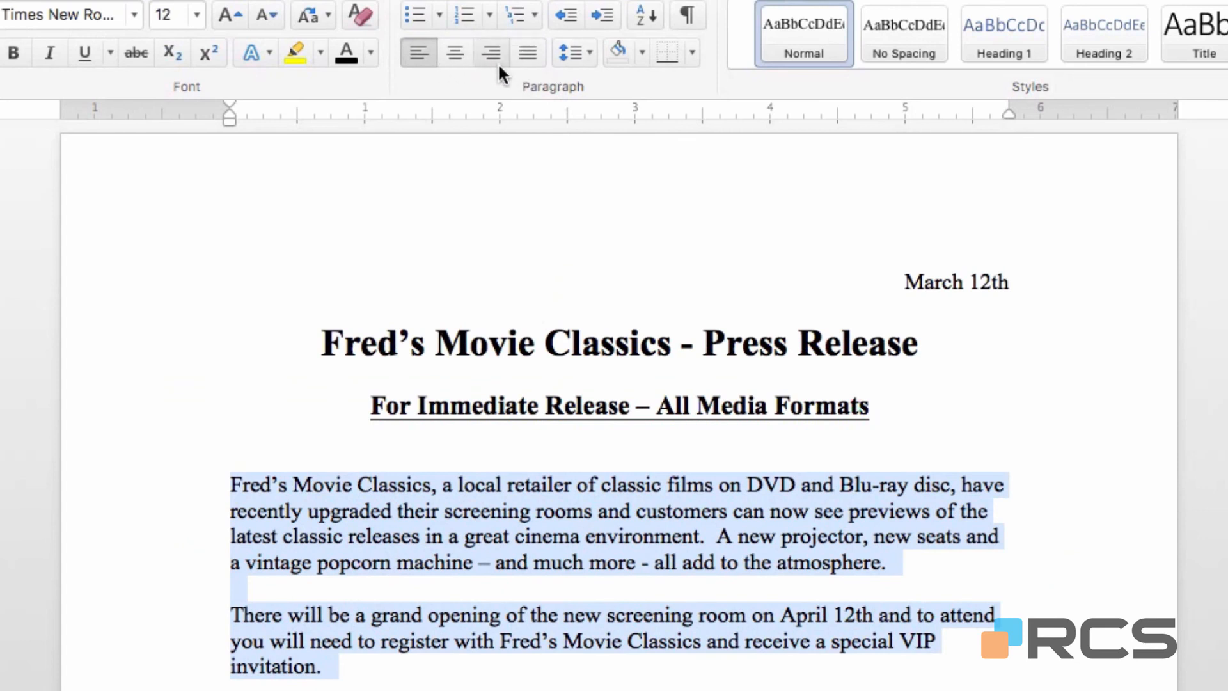
pyautogui.click(532, 51)
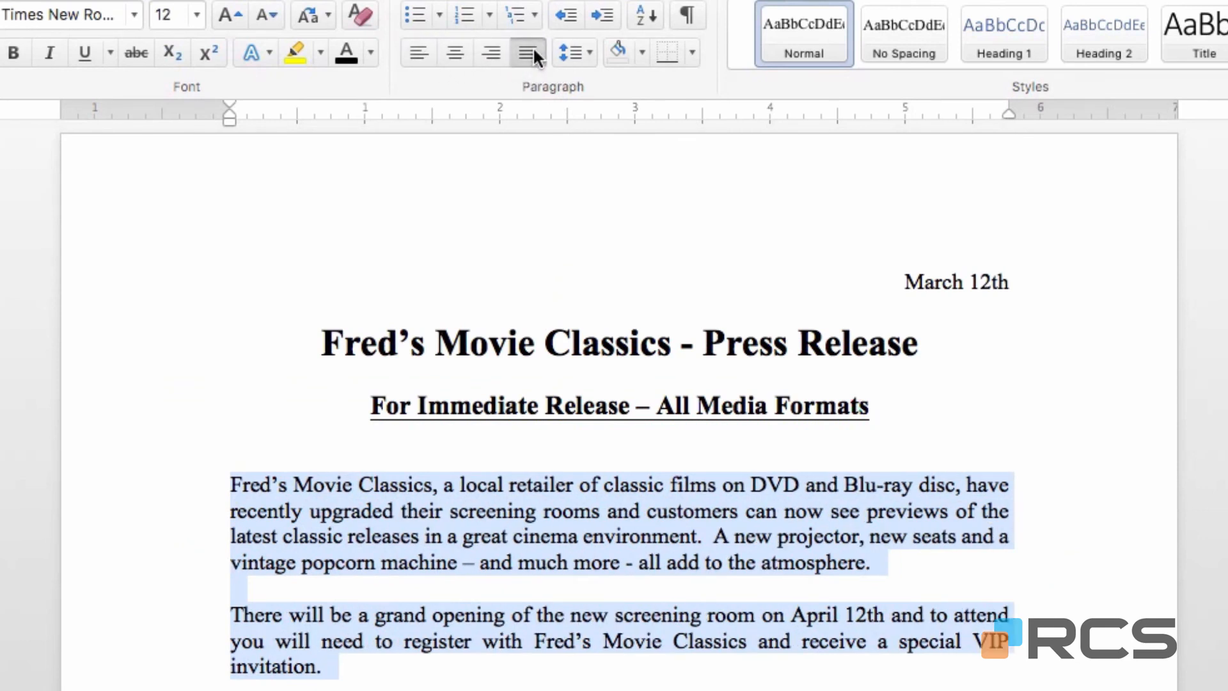
pyautogui.click(959, 343)
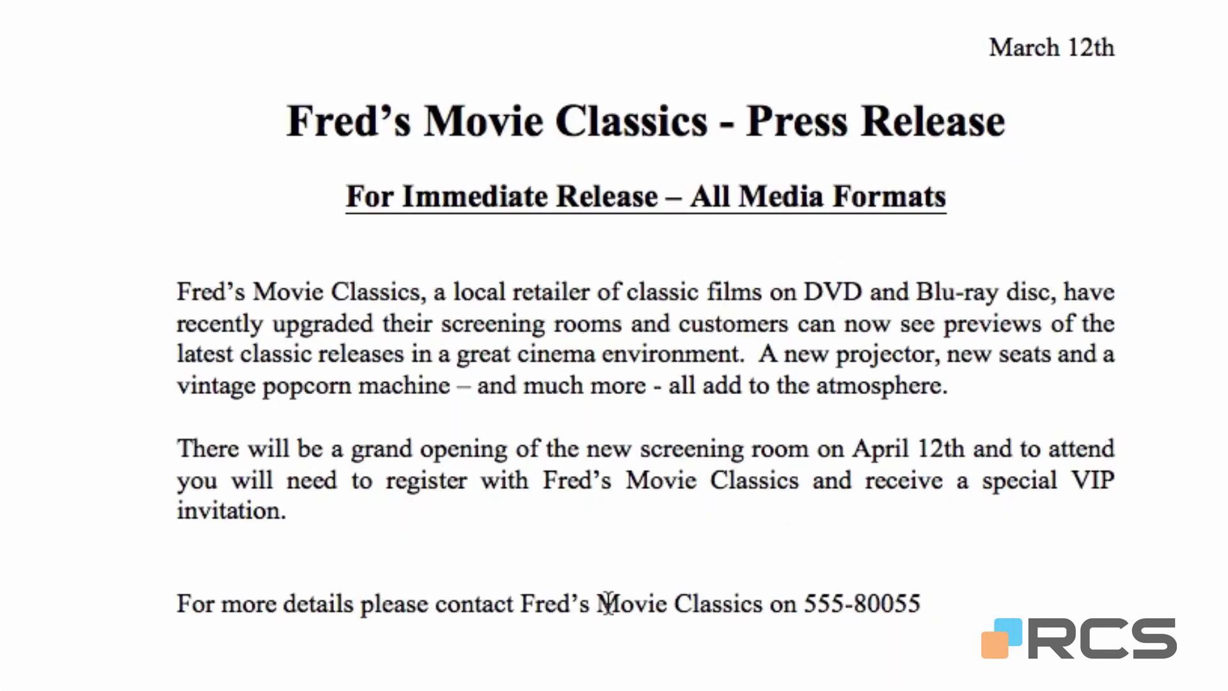
pyautogui.click(536, 608)
pyautogui.hotkey('ctrl', 'e')
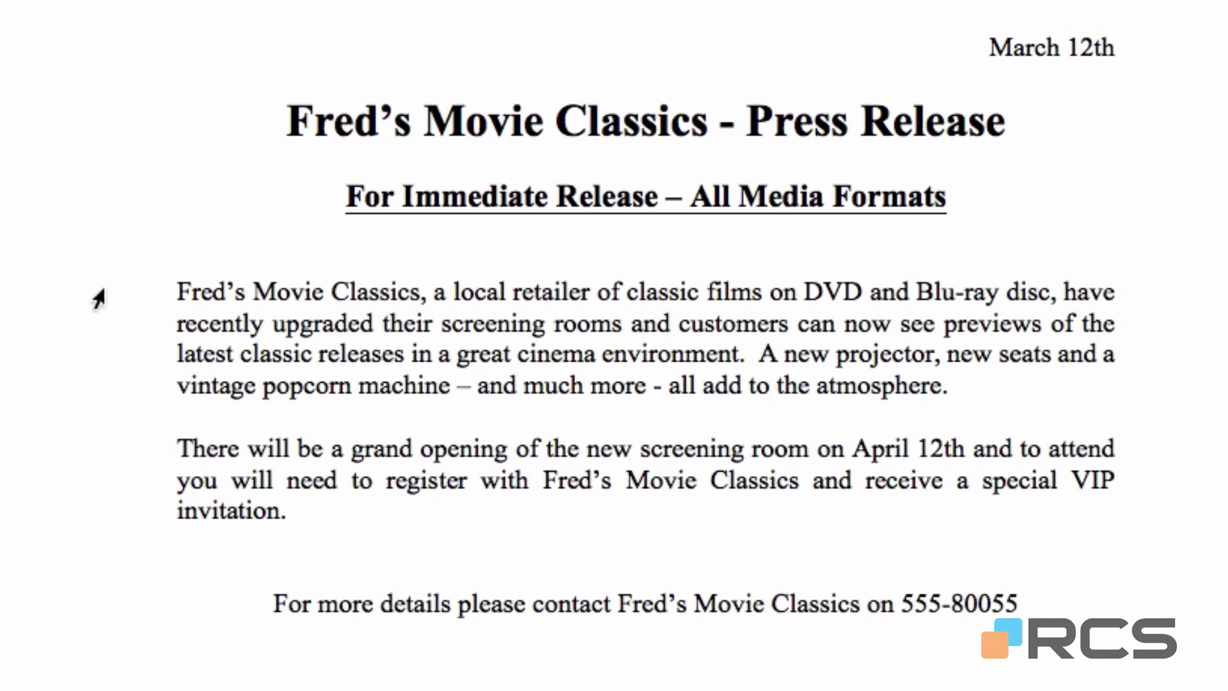
# Set the line spacing of the two body paragraphs to 1.5.
pyautogui.moveTo(98, 298); pyautogui.dragTo(82, 501)
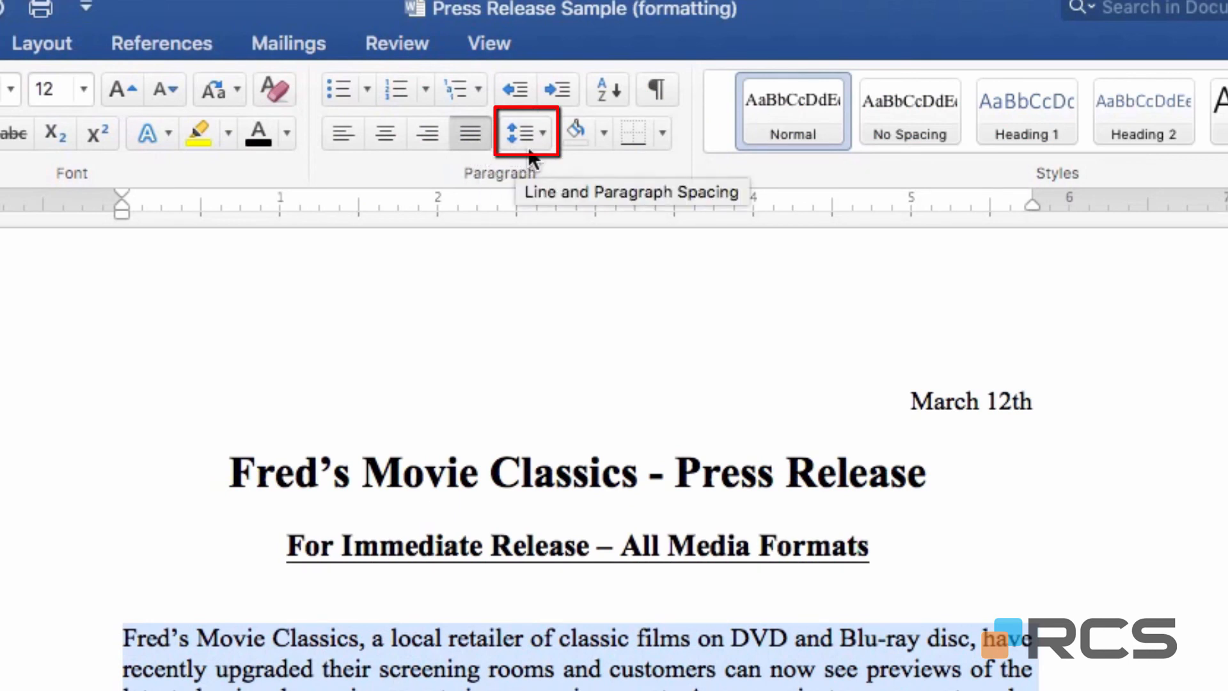
pyautogui.click(541, 129)
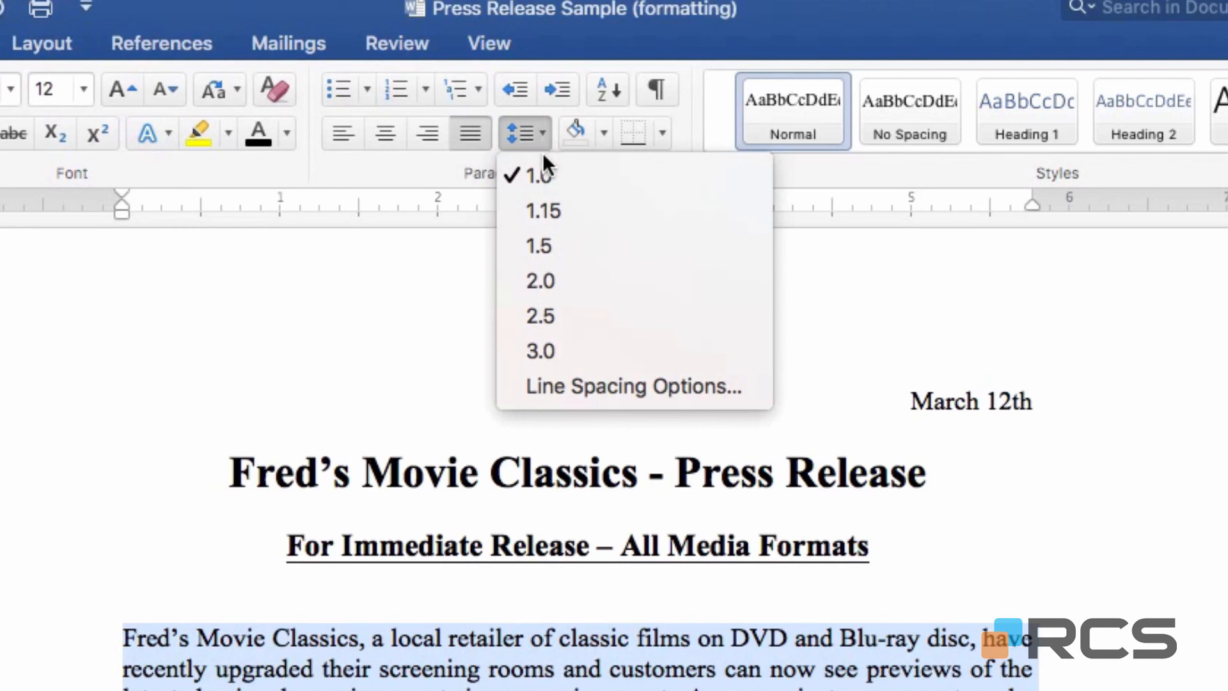
pyautogui.click(627, 242)
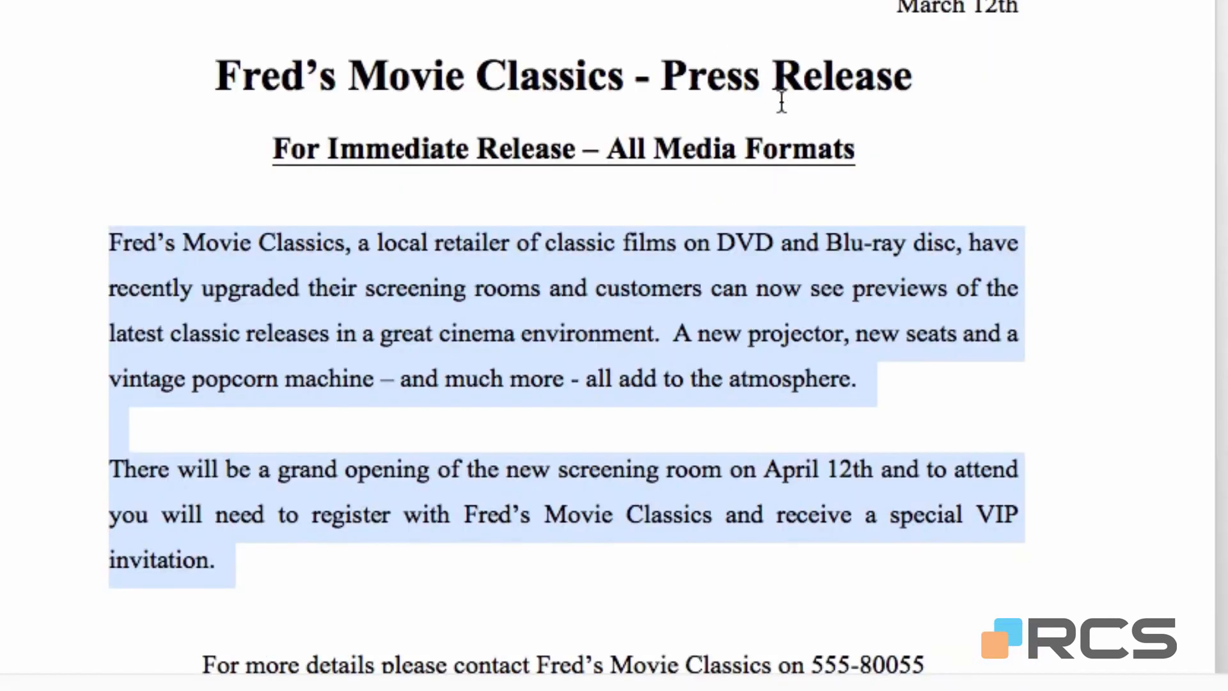
pyautogui.click(1106, 242)
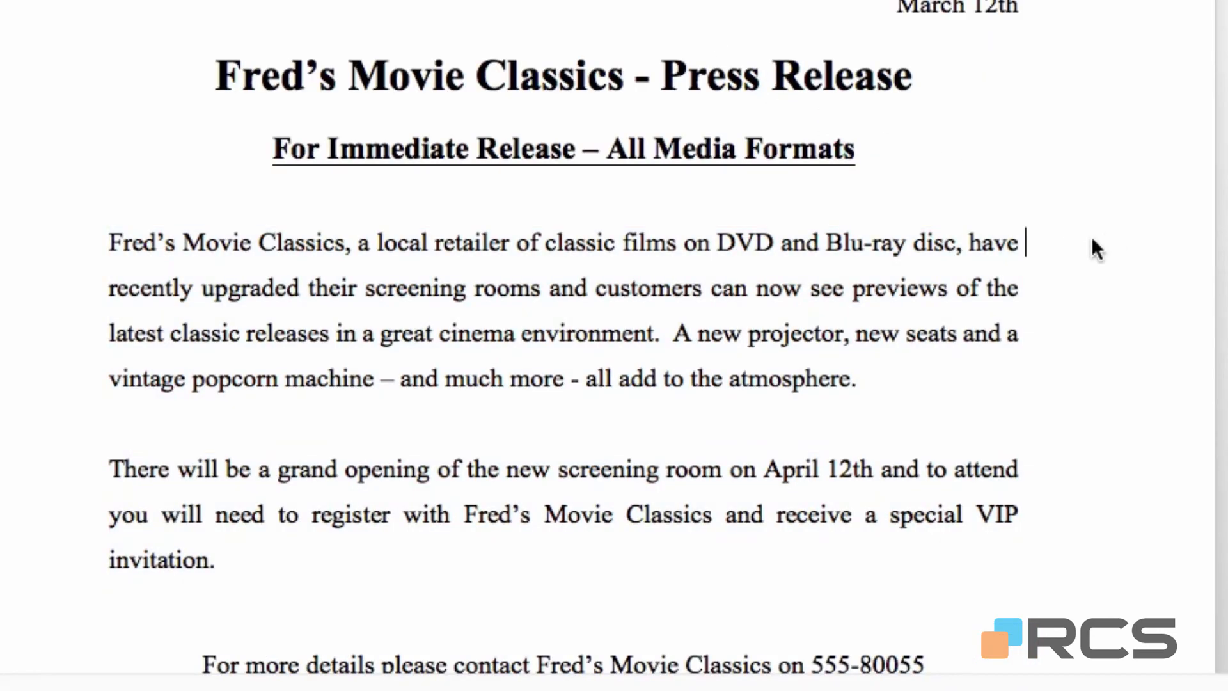